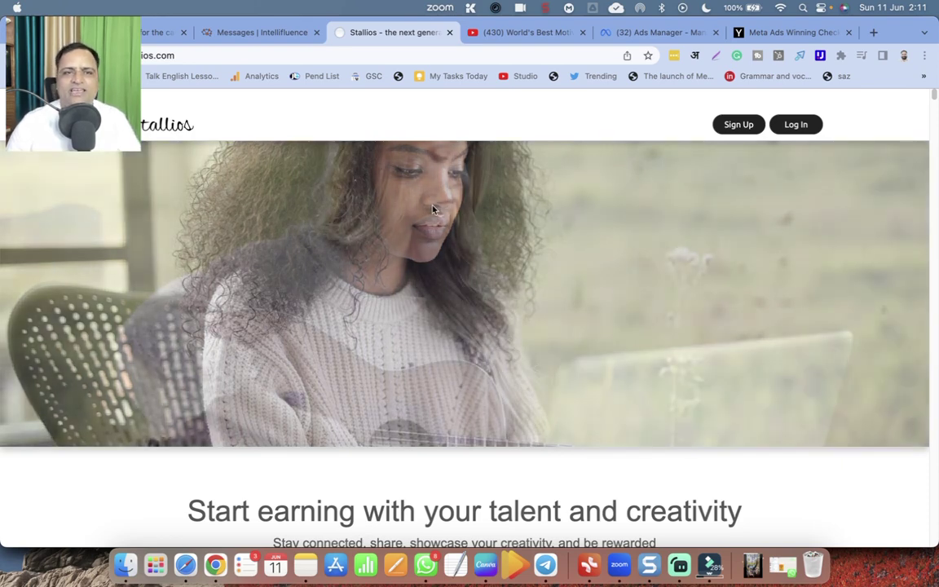
Scroll the stallios.com homepage past the Podcasts, Radio and Shop & Sell tiles to the 'Be creative. Get paid.' video.
drag(133, 95, 126, 468)
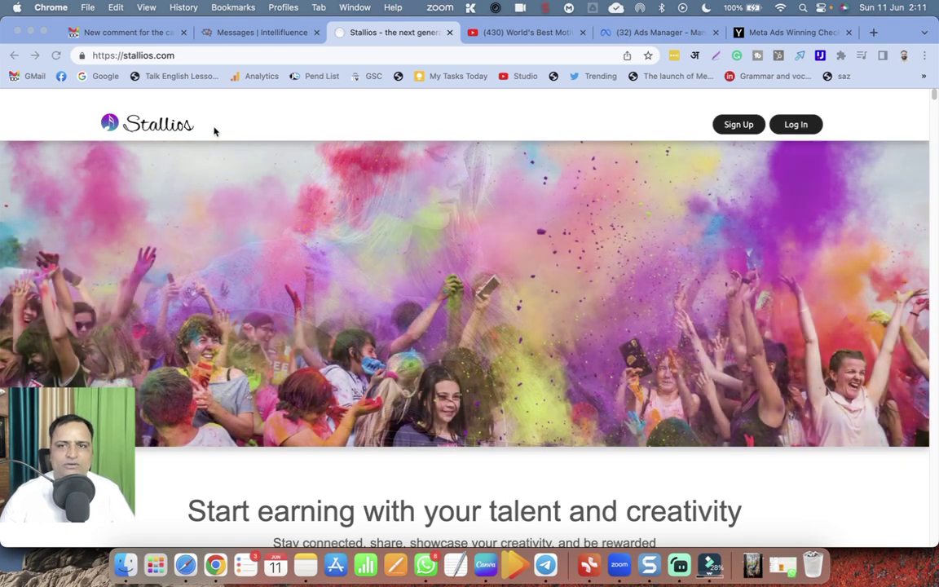
scroll(395, 259, down, 5)
scroll(436, 289, up, 2)
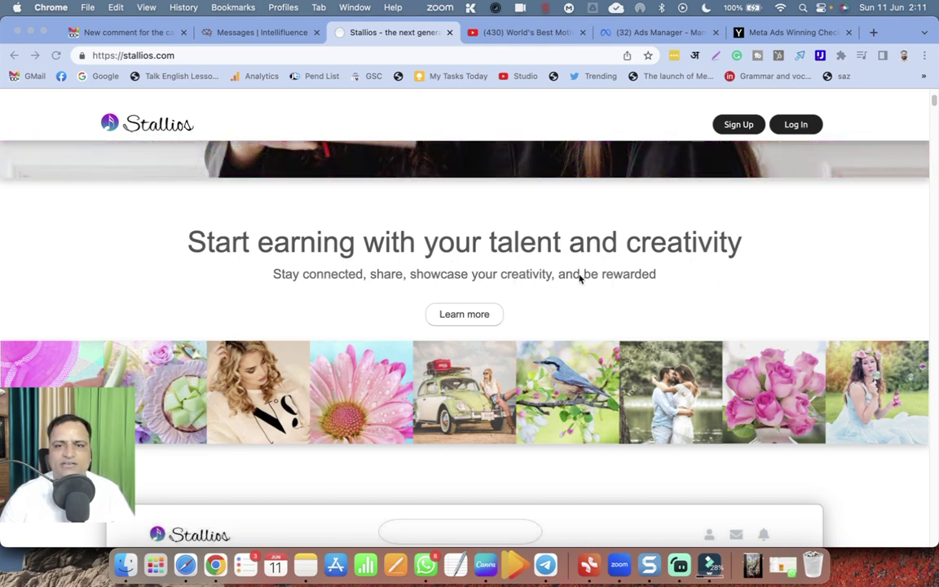
scroll(667, 295, up, 3)
scroll(667, 295, down, 2)
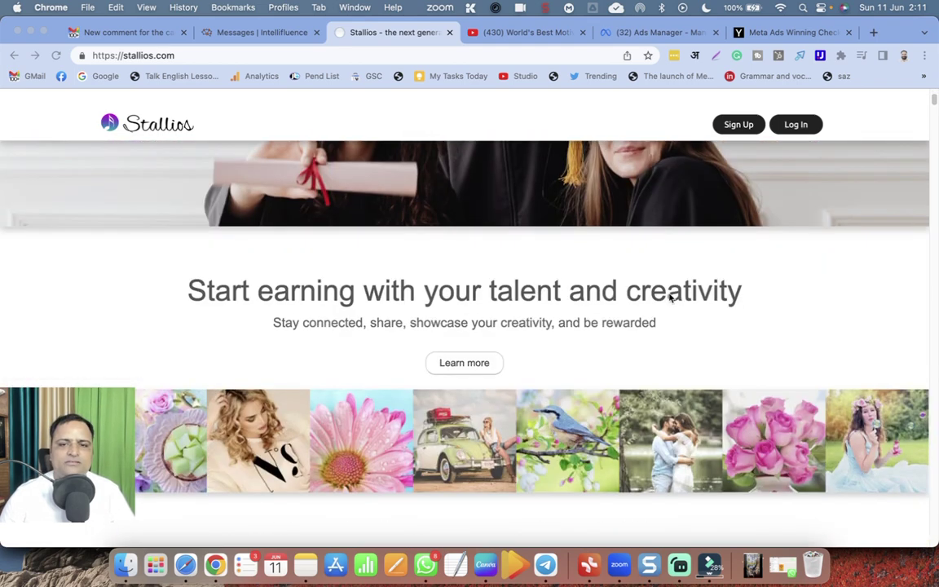
scroll(669, 298, down, 10)
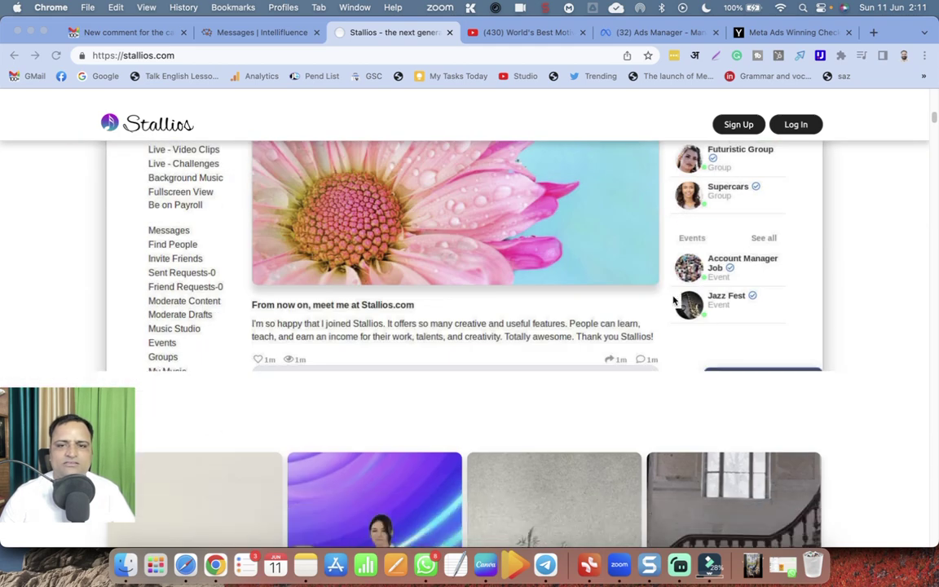
scroll(673, 302, down, 8)
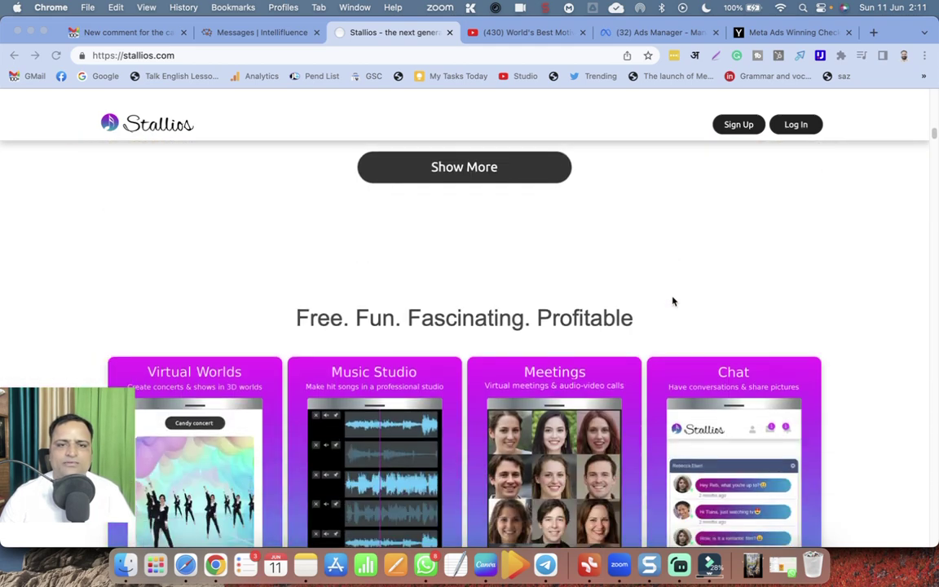
scroll(673, 302, down, 4)
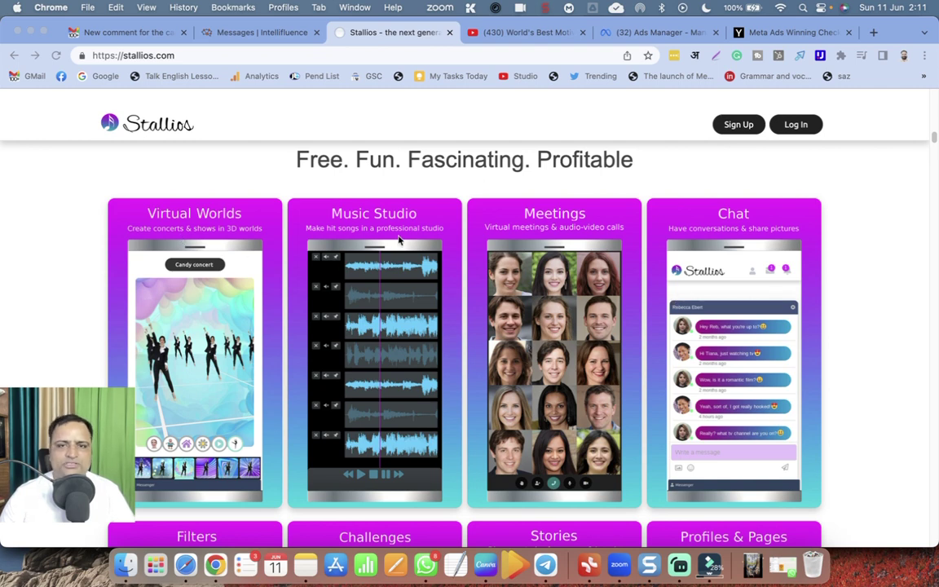
scroll(578, 241, down, 6)
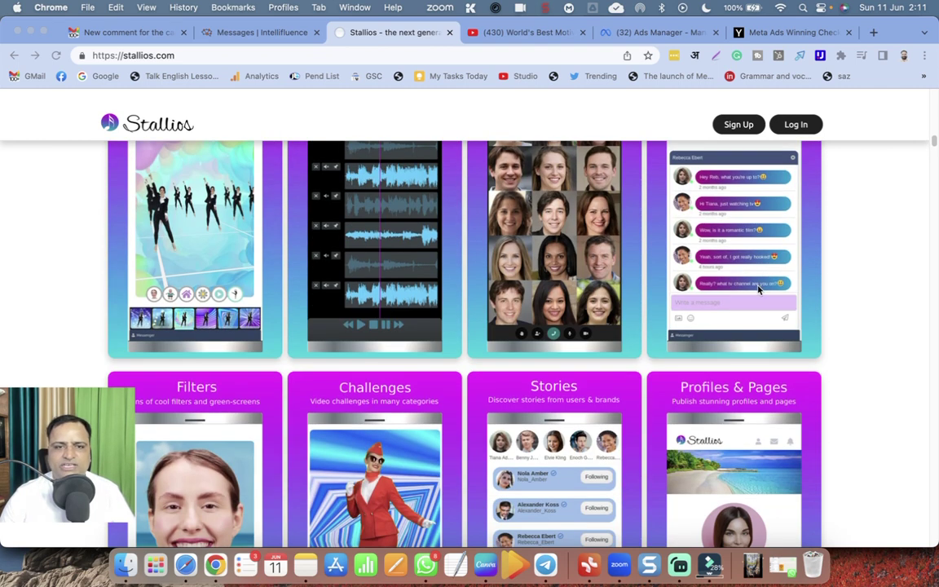
scroll(413, 310, down, 3)
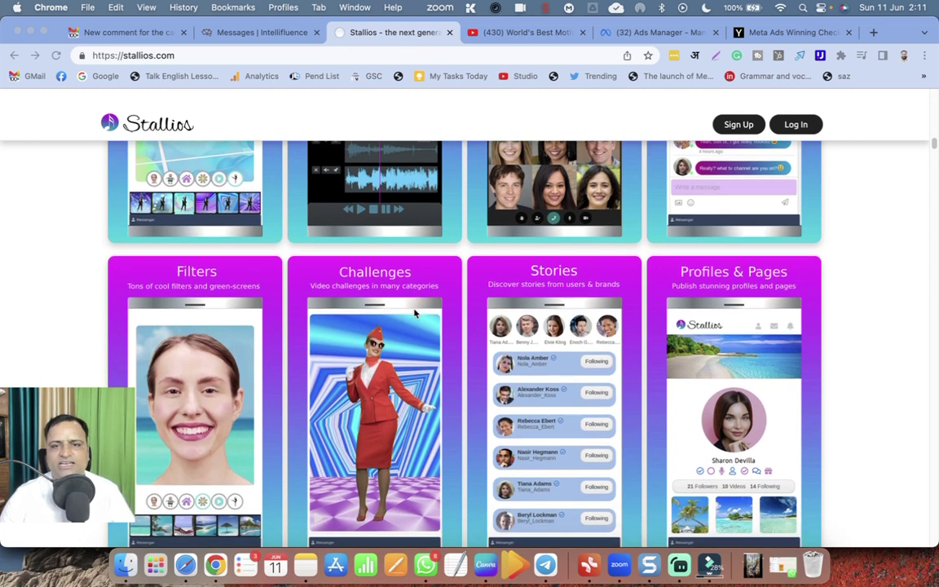
scroll(717, 283, down, 4)
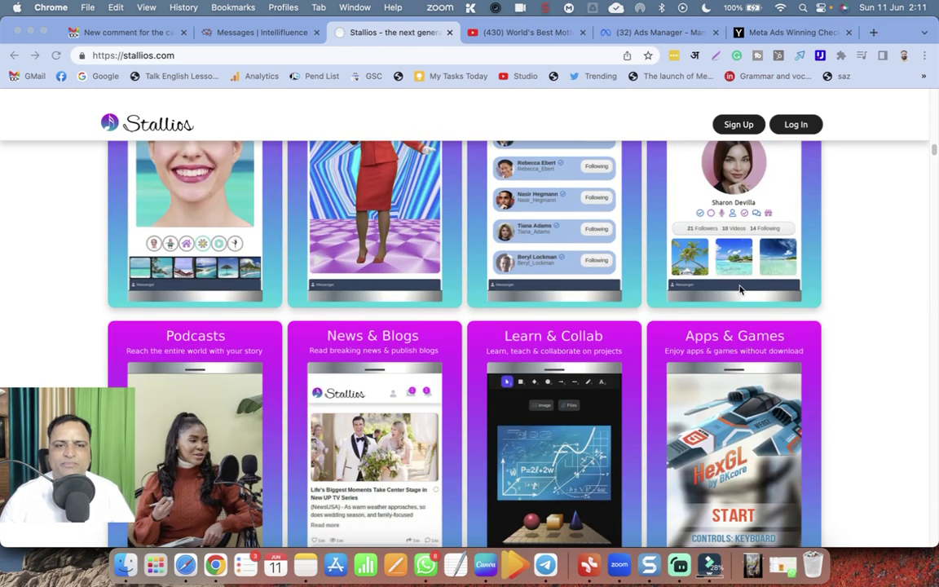
scroll(146, 374, down, 1)
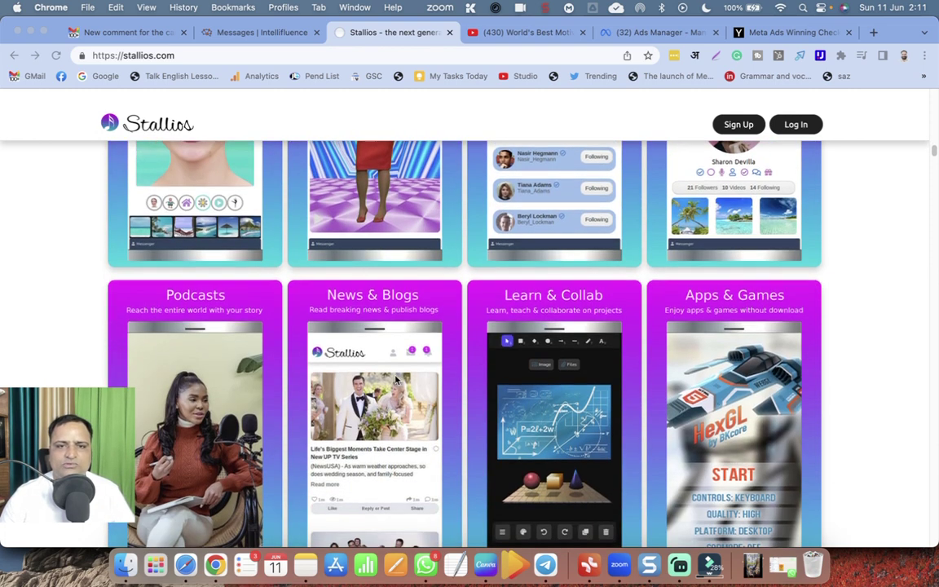
scroll(359, 341, down, 2)
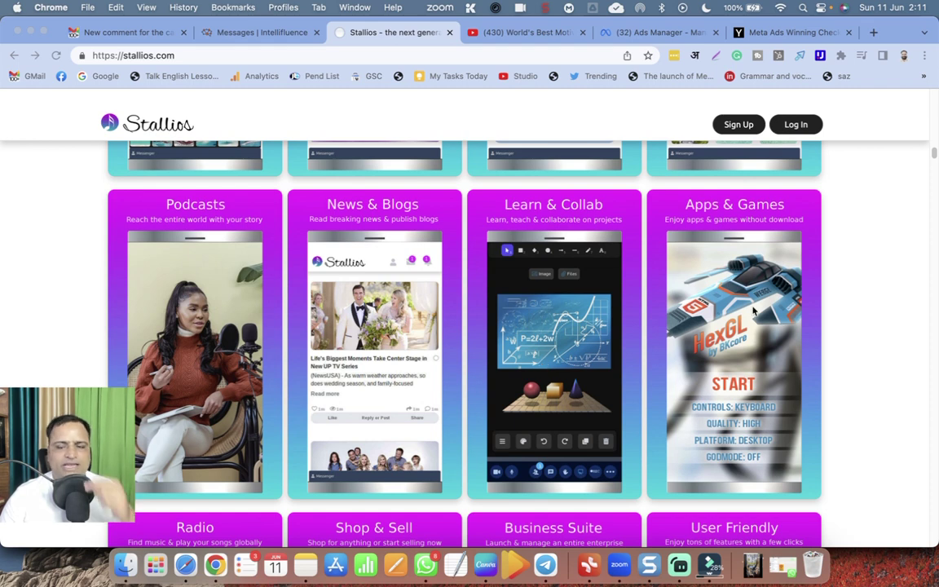
scroll(736, 323, down, 2)
scroll(736, 324, down, 3)
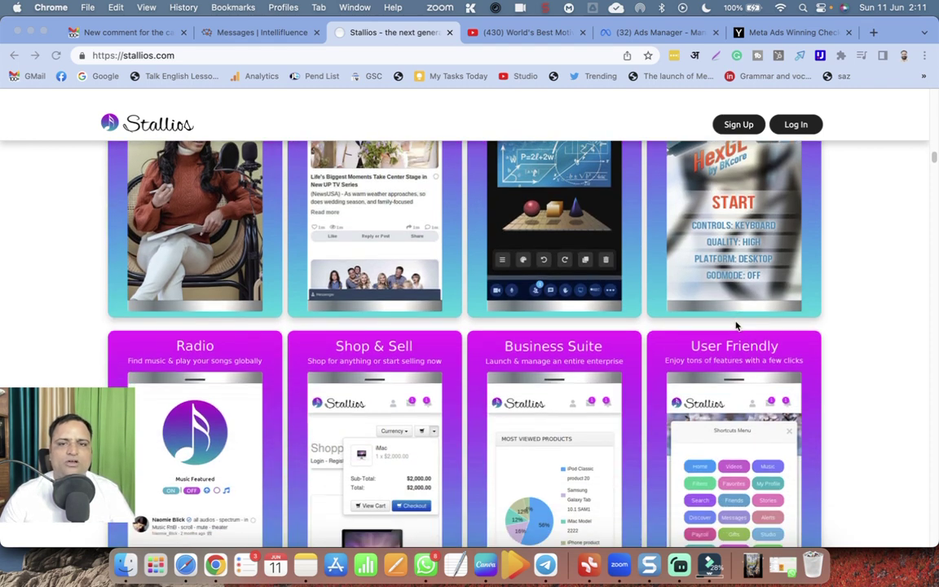
scroll(735, 326, down, 7)
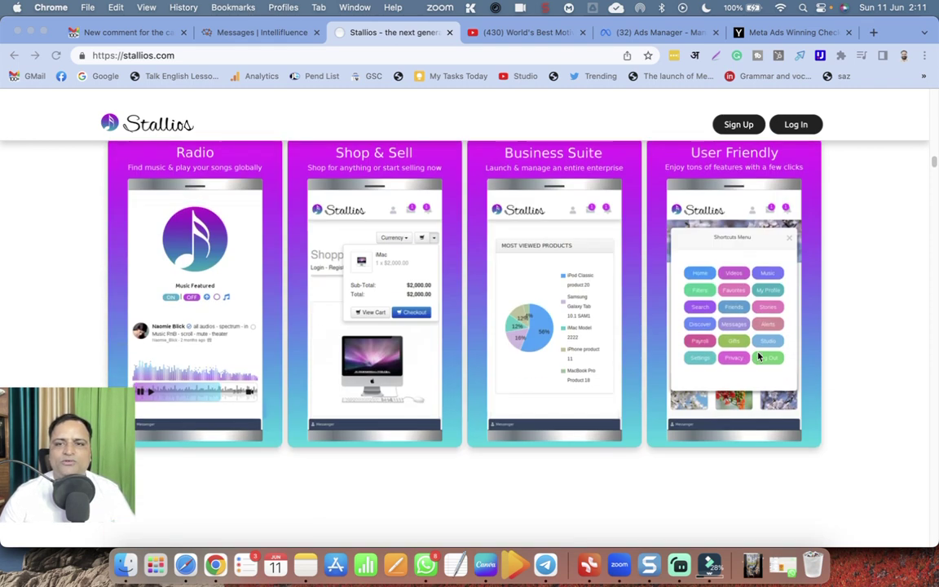
scroll(759, 358, down, 4)
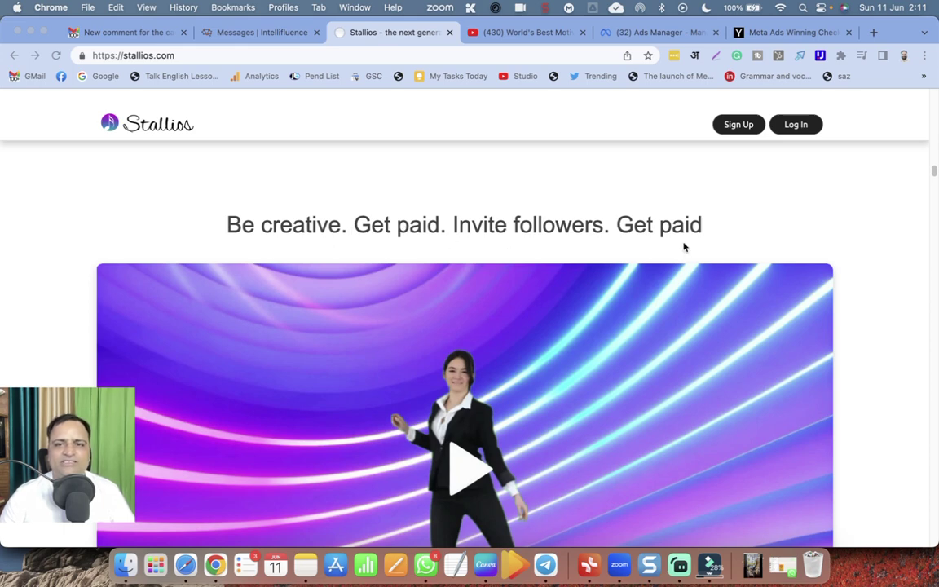
Scroll past the podcast, video challenge and meetings showcases to the 'Enjoy apps. Enjoy games' HexGL section.
scroll(683, 247, down, 12)
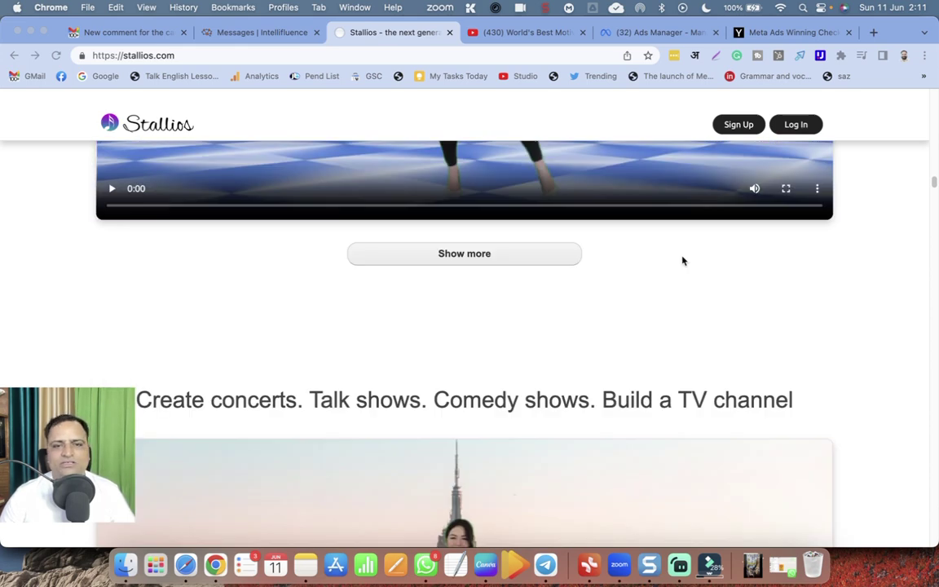
scroll(563, 284, down, 2)
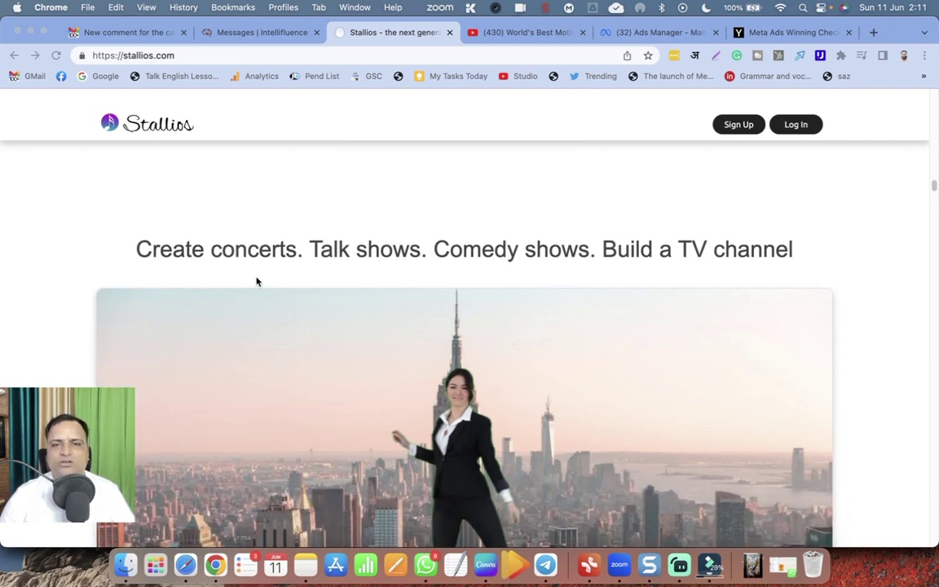
scroll(352, 291, down, 3)
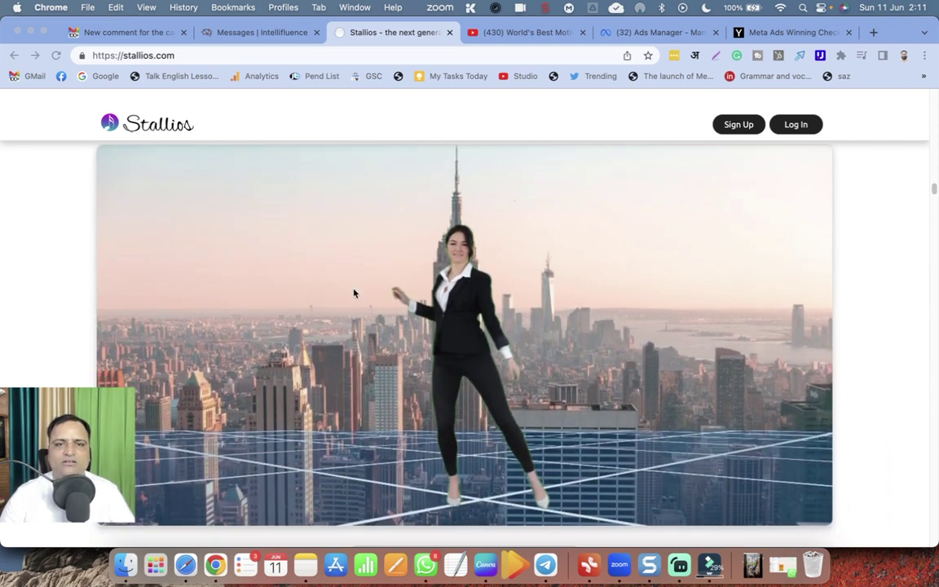
scroll(354, 294, up, 2)
scroll(355, 294, down, 6)
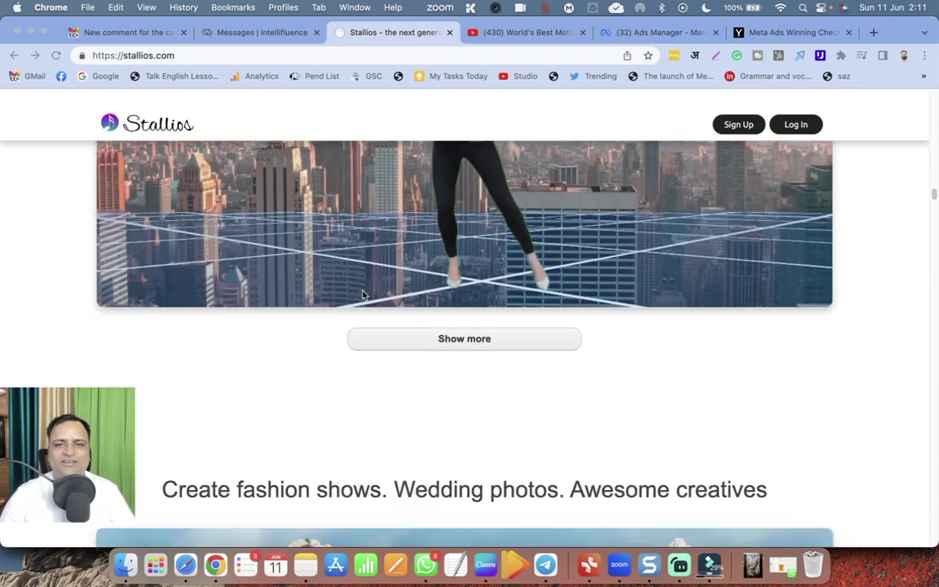
scroll(364, 295, down, 4)
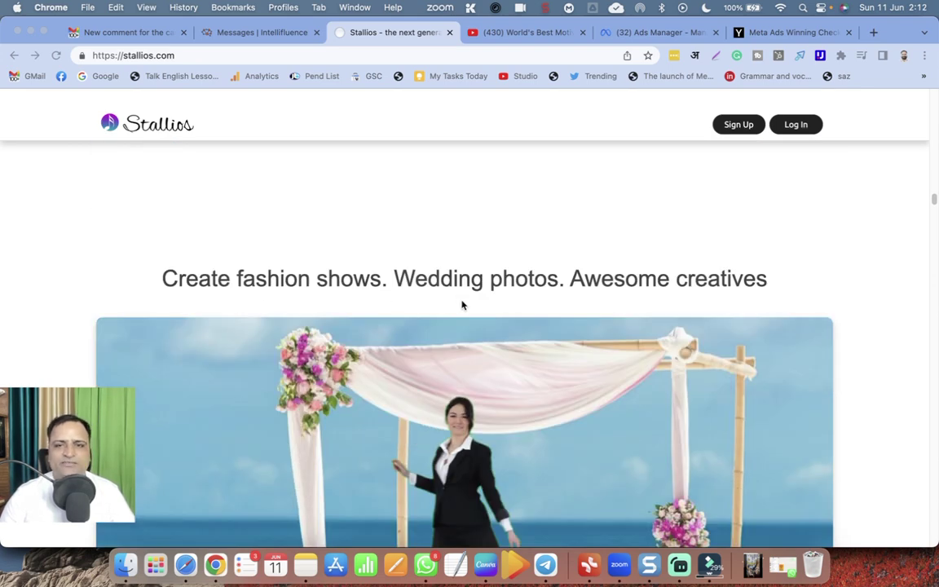
scroll(461, 304, down, 9)
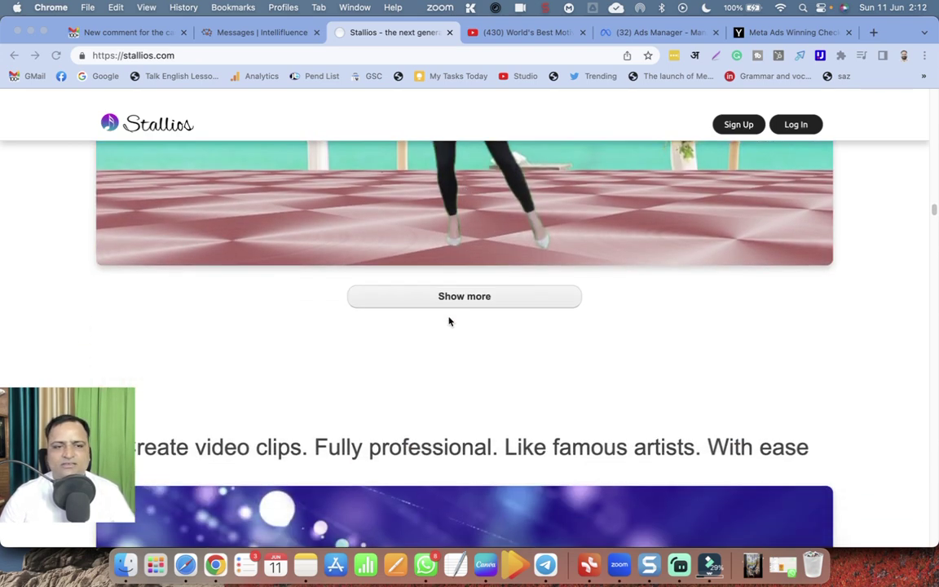
scroll(446, 324, down, 4)
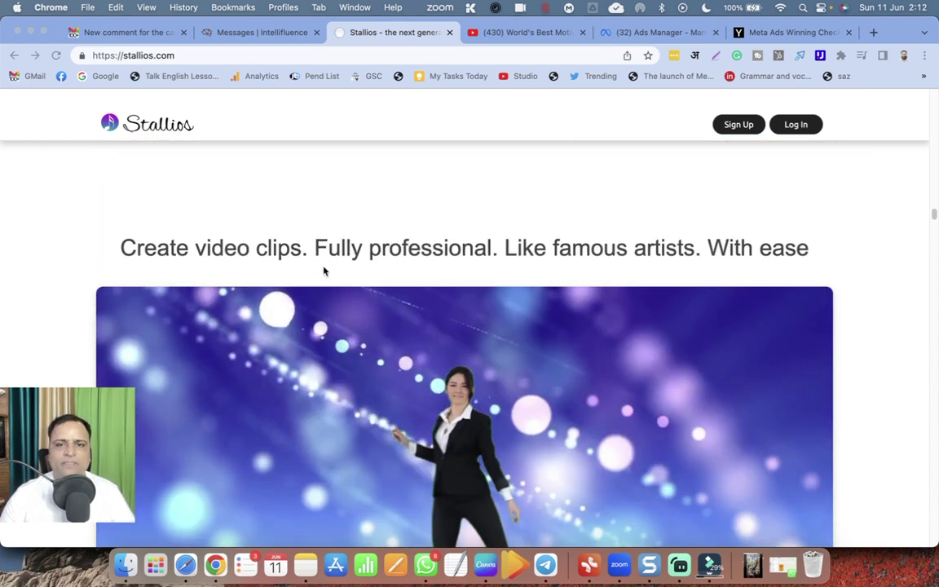
scroll(325, 273, down, 2)
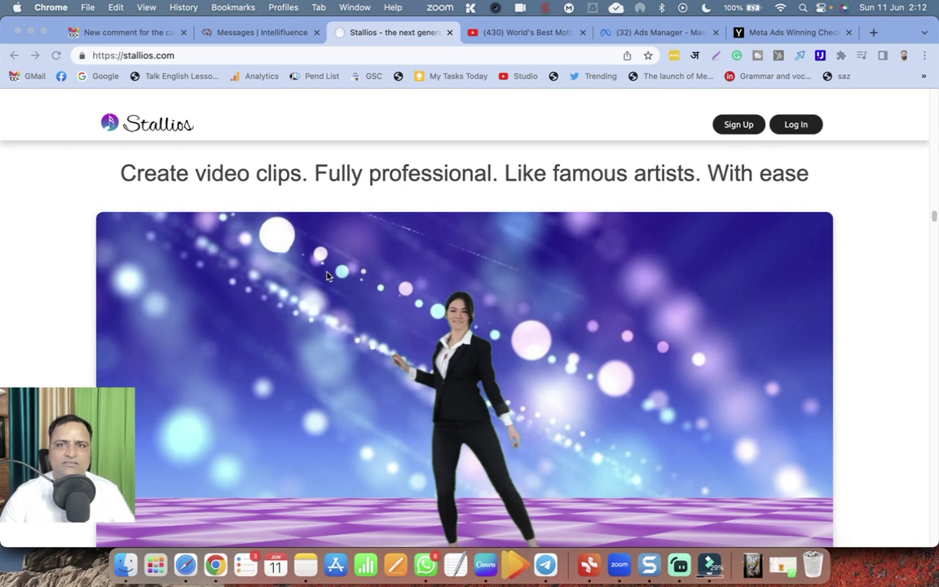
scroll(326, 275, down, 7)
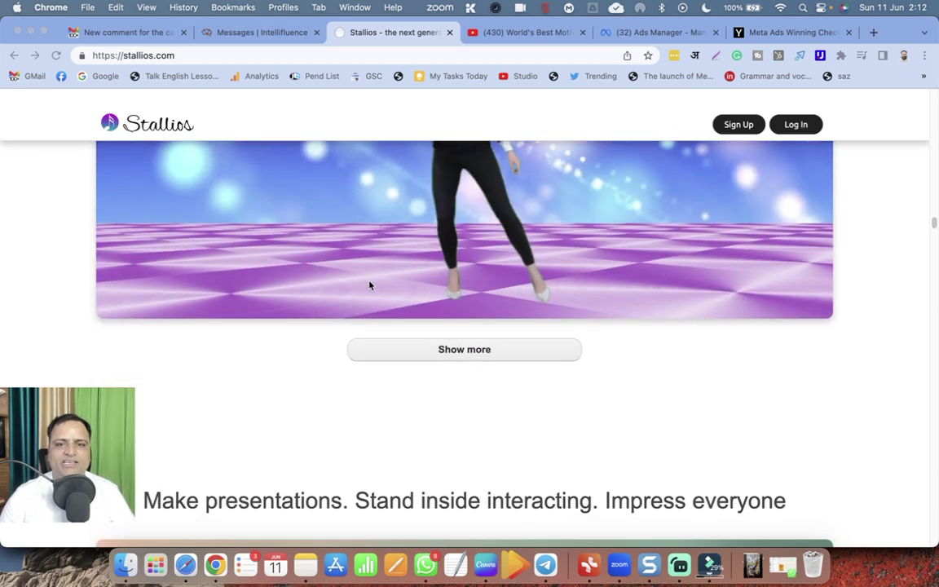
scroll(369, 284, down, 6)
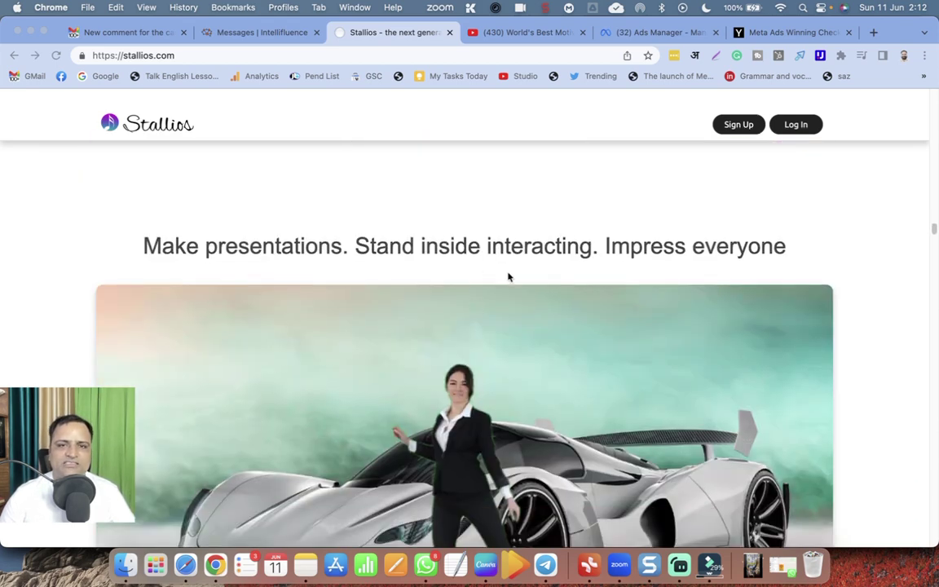
scroll(507, 277, down, 1)
scroll(508, 277, down, 2)
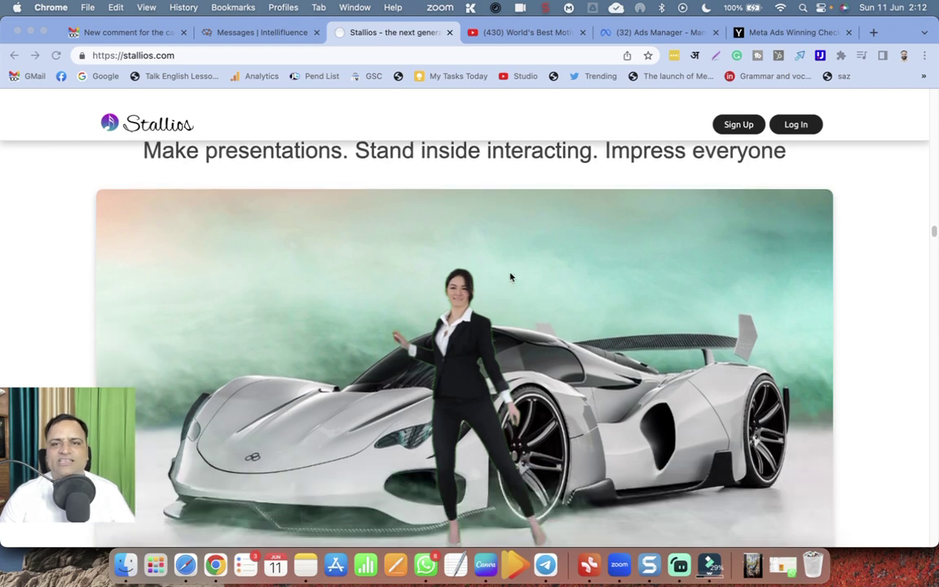
scroll(510, 277, down, 2)
scroll(511, 277, down, 7)
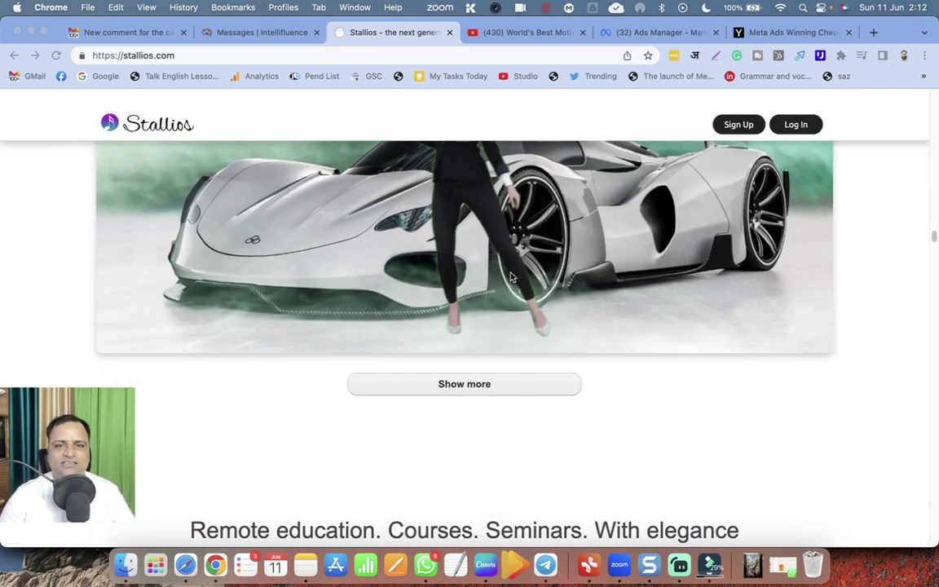
scroll(512, 280, down, 5)
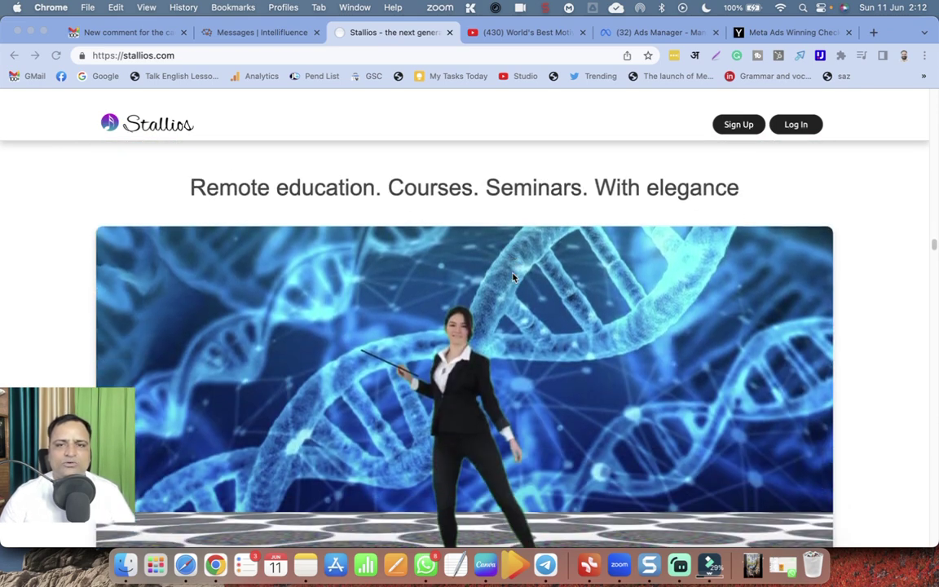
scroll(513, 281, down, 10)
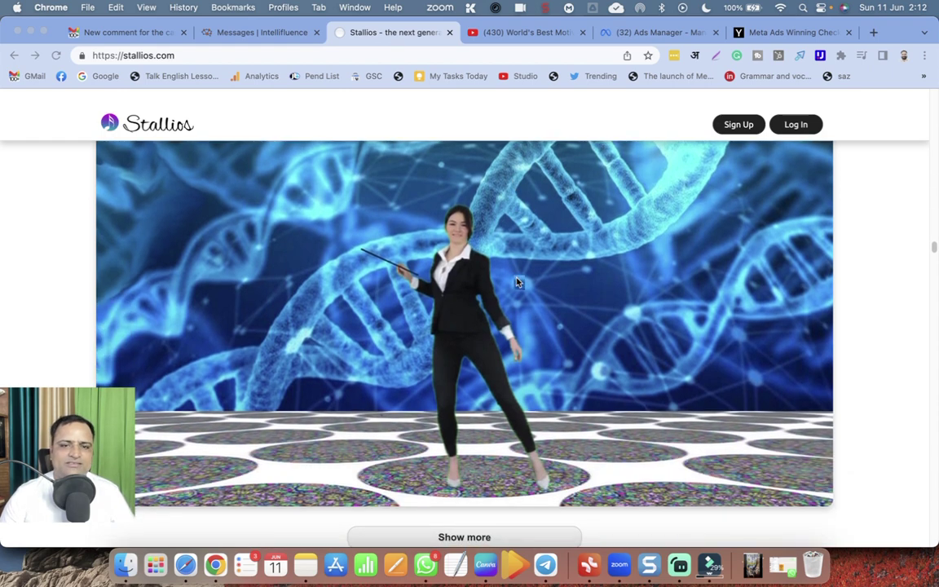
scroll(516, 308, down, 2)
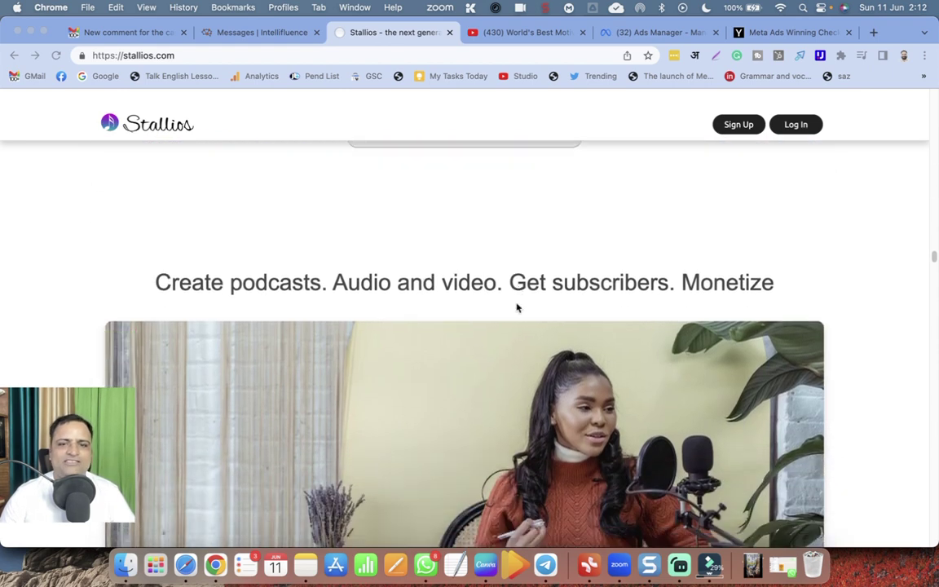
scroll(517, 308, down, 5)
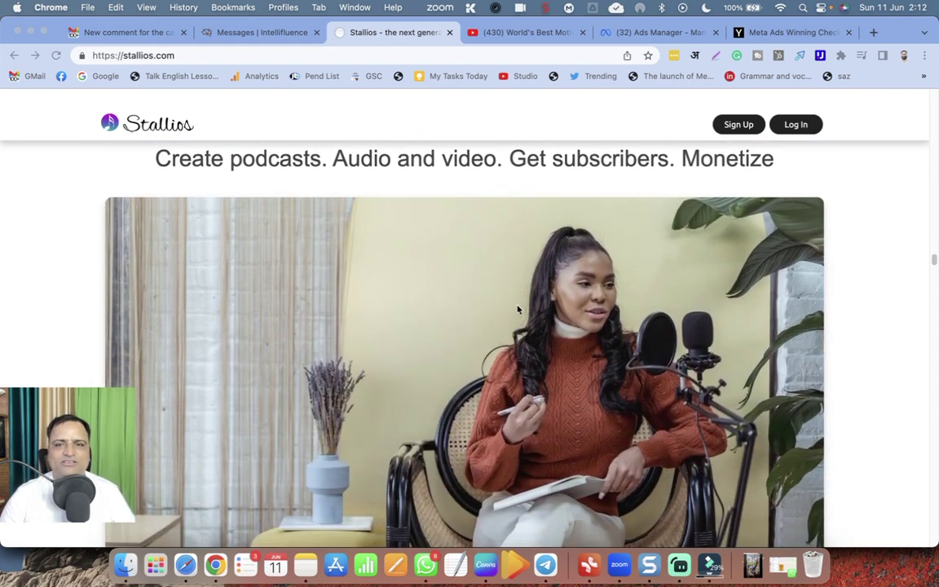
scroll(516, 307, down, 9)
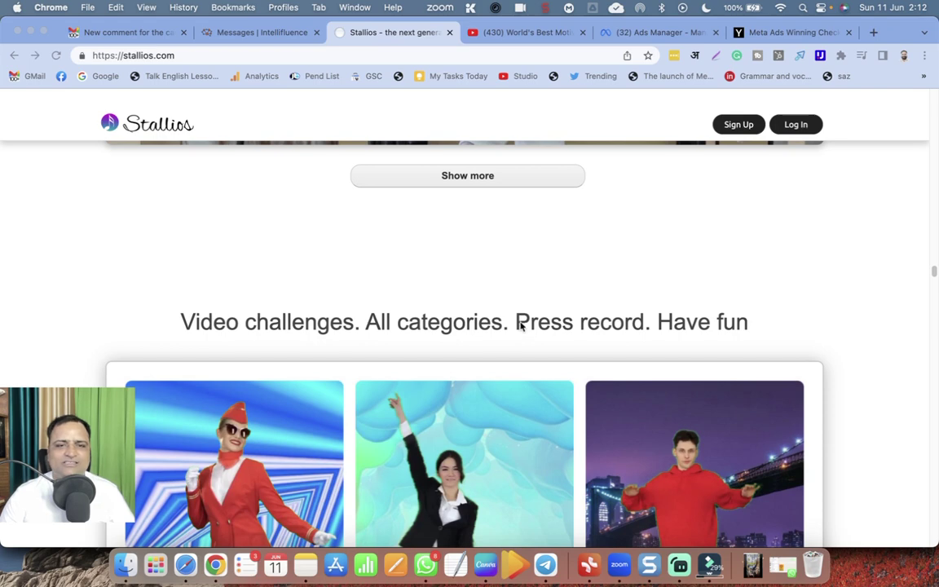
scroll(335, 331, down, 1)
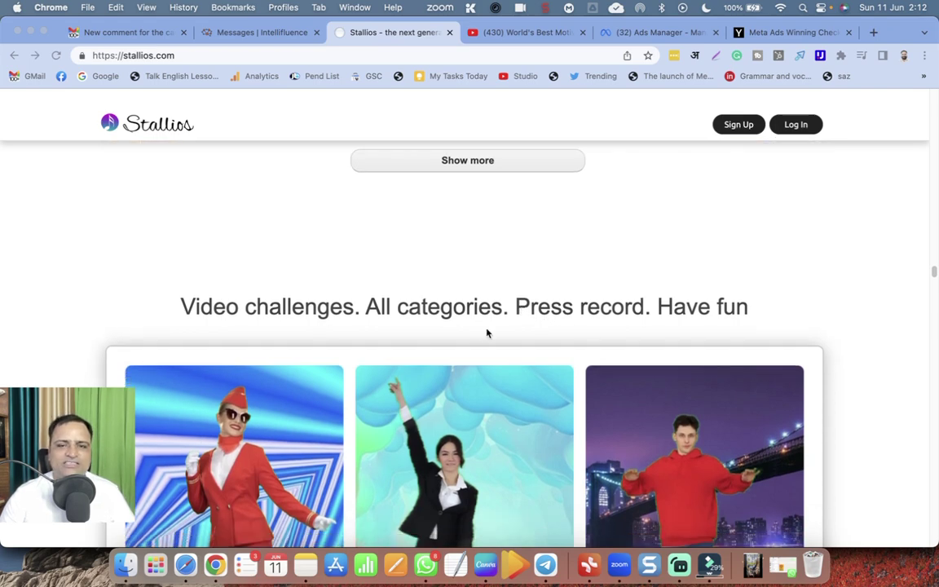
scroll(491, 335, down, 1)
scroll(492, 336, down, 8)
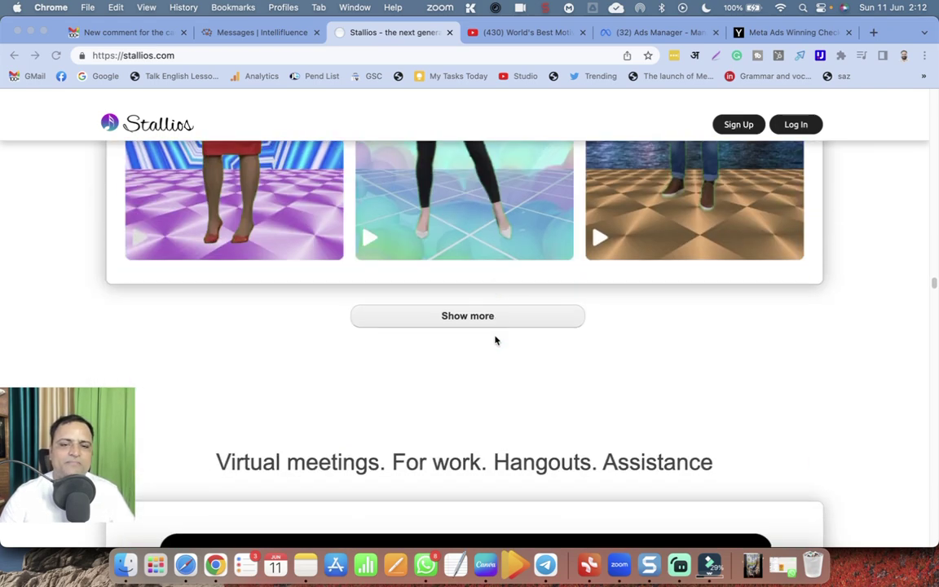
scroll(494, 339, down, 5)
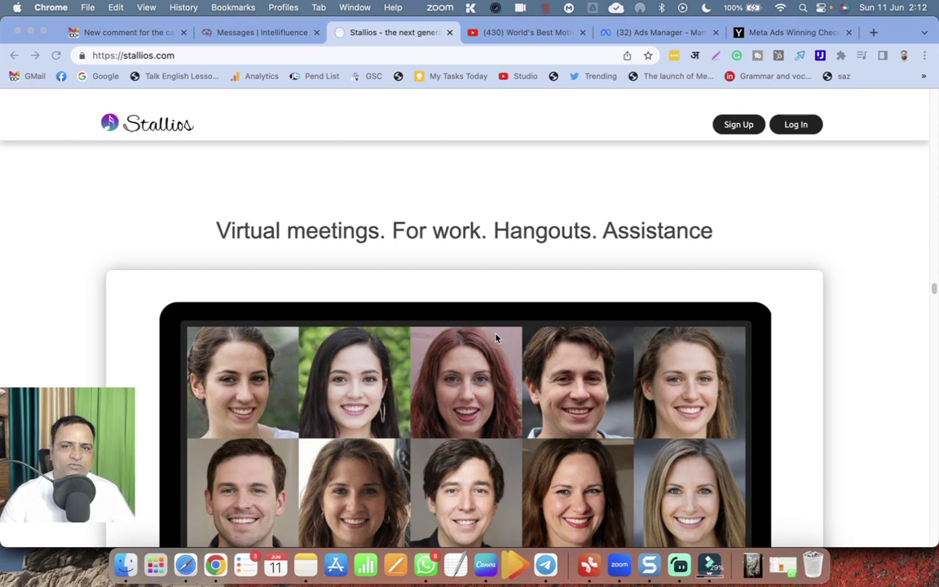
scroll(495, 343, down, 13)
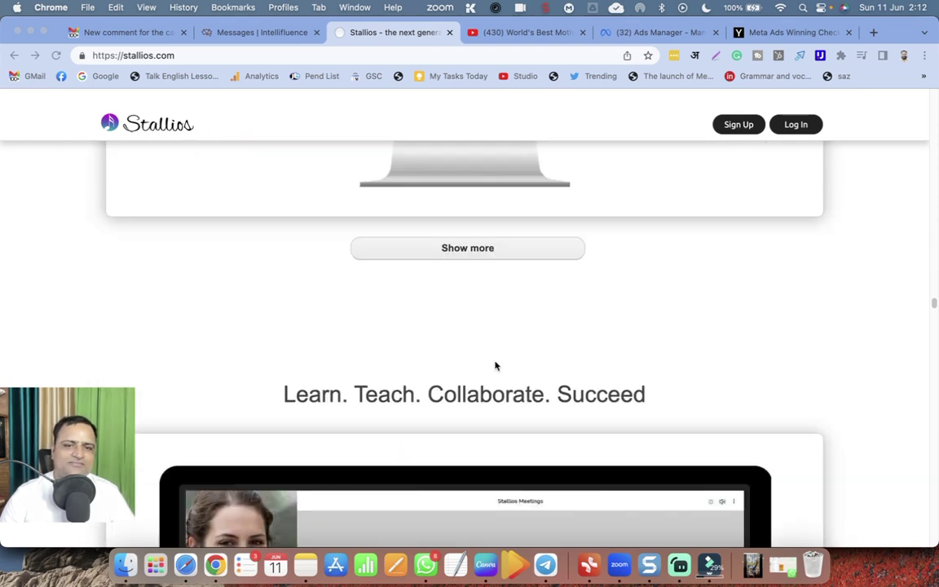
scroll(496, 365, down, 8)
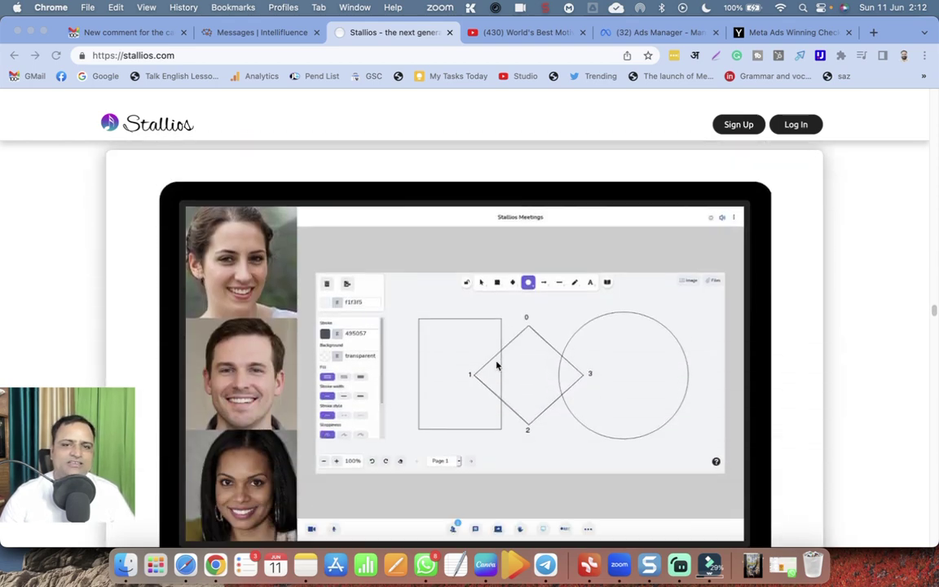
scroll(496, 365, down, 11)
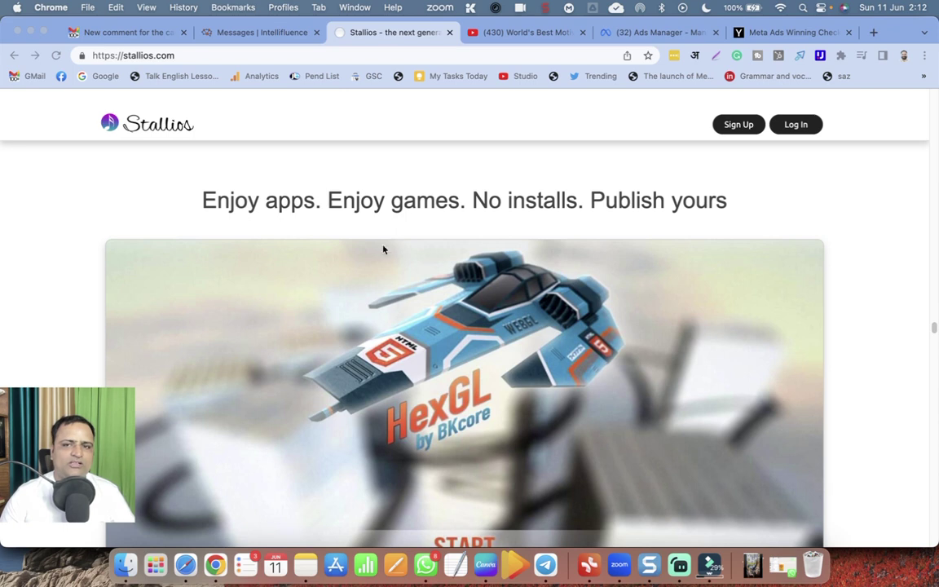
scroll(502, 306, down, 10)
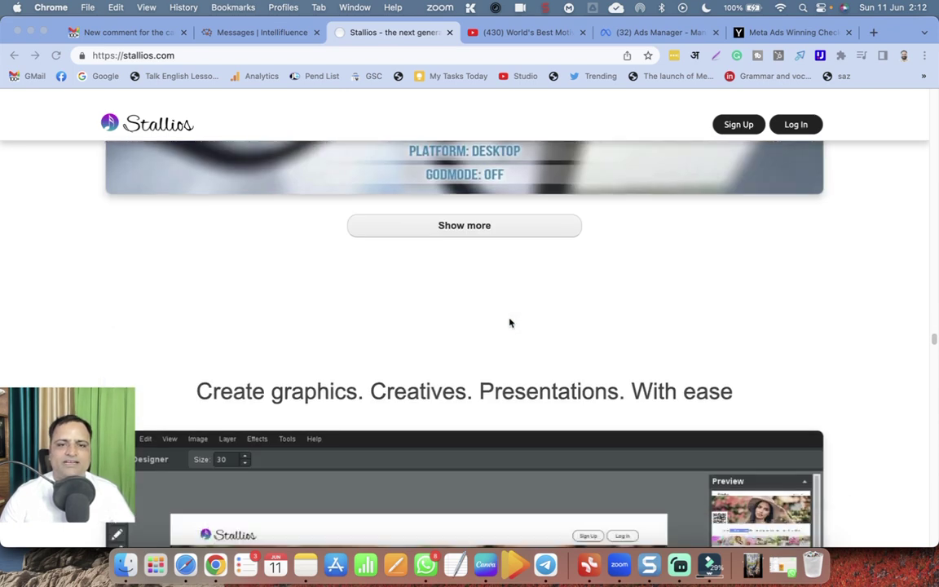
scroll(482, 316, down, 2)
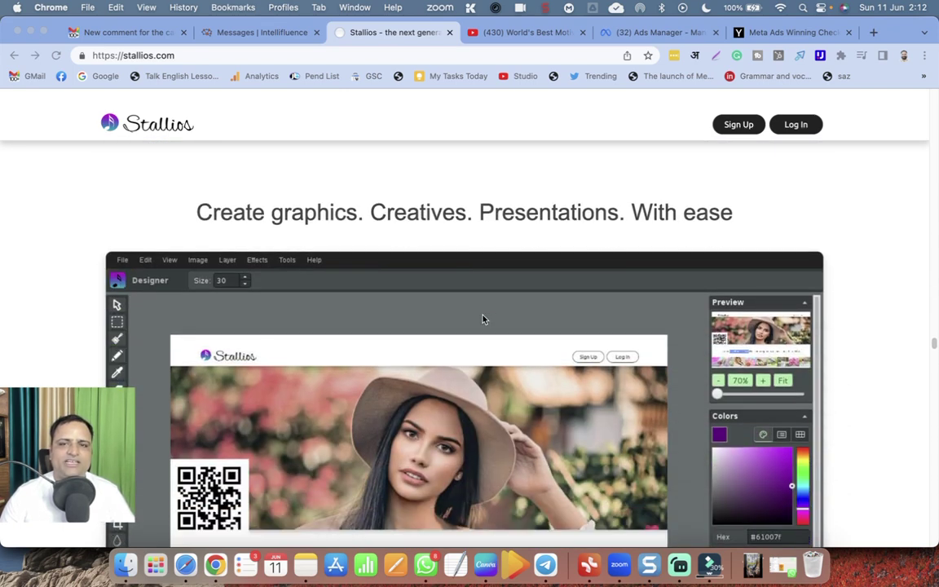
scroll(482, 319, down, 2)
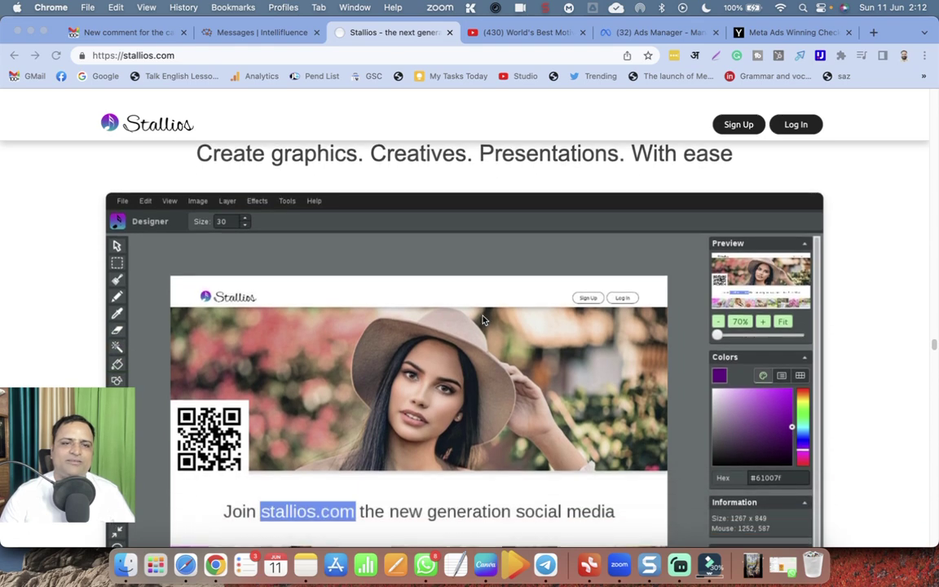
scroll(481, 320, down, 10)
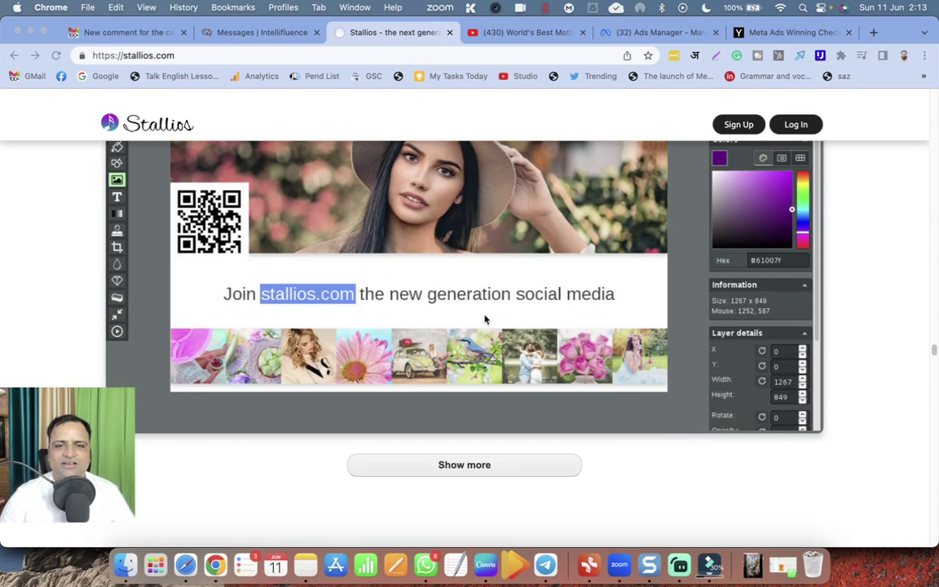
scroll(485, 318, down, 1)
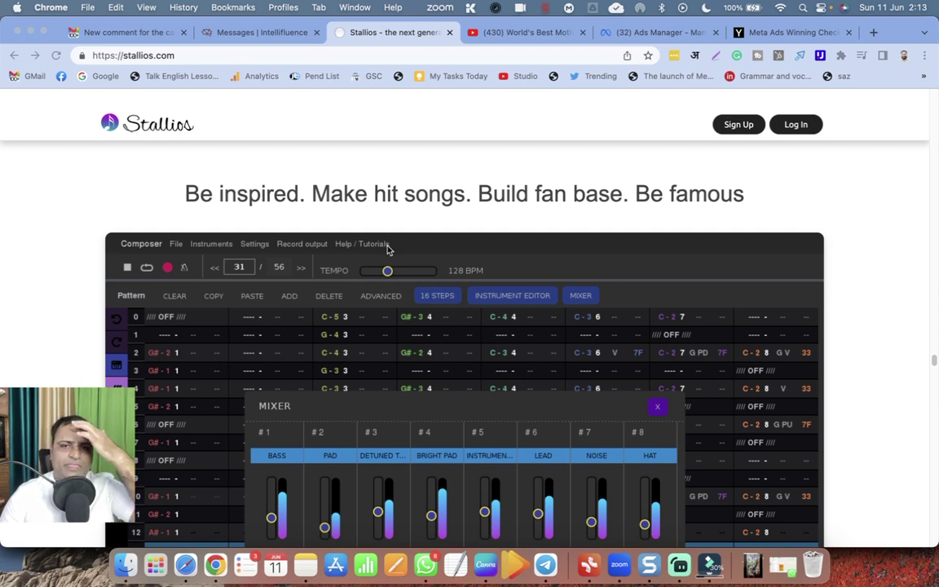
scroll(388, 248, down, 15)
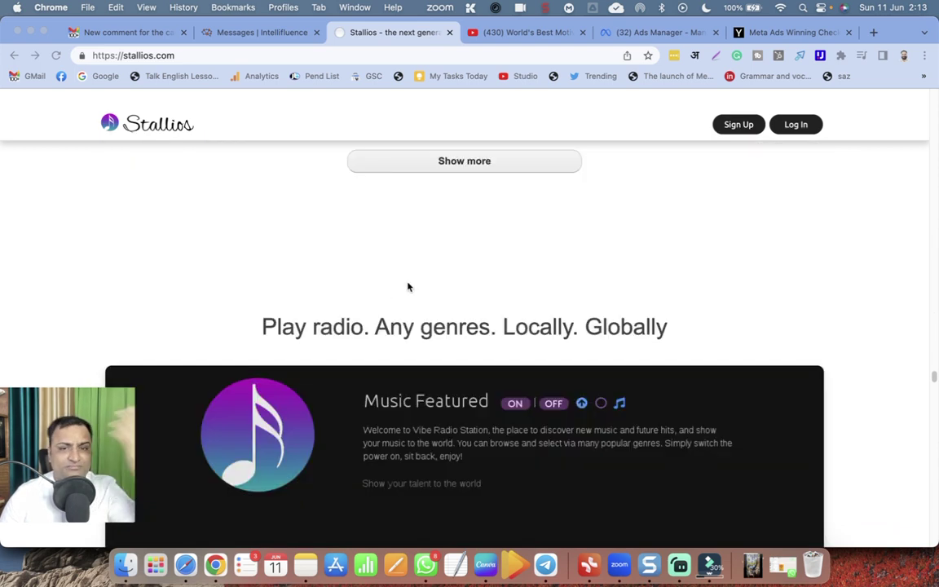
scroll(421, 289, down, 3)
scroll(422, 290, down, 3)
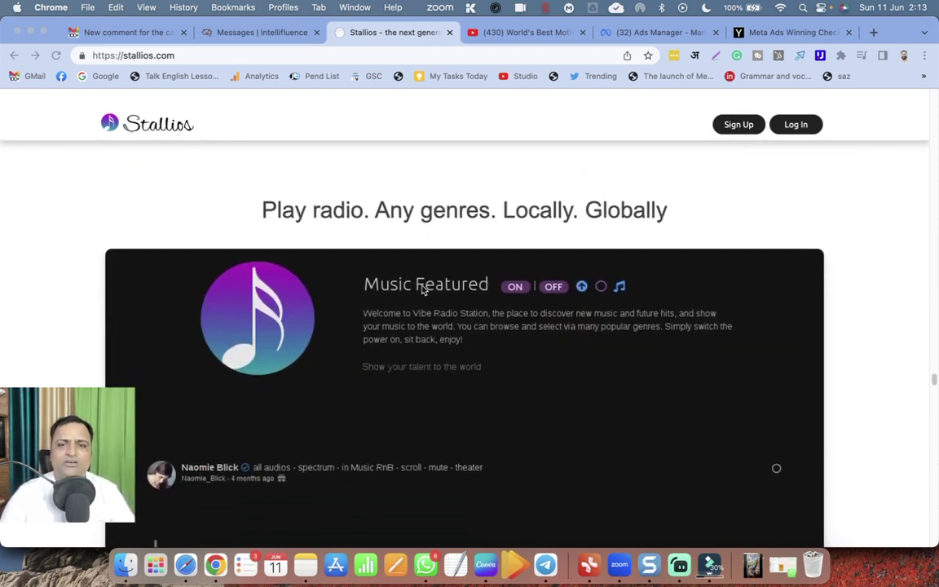
scroll(422, 290, down, 20)
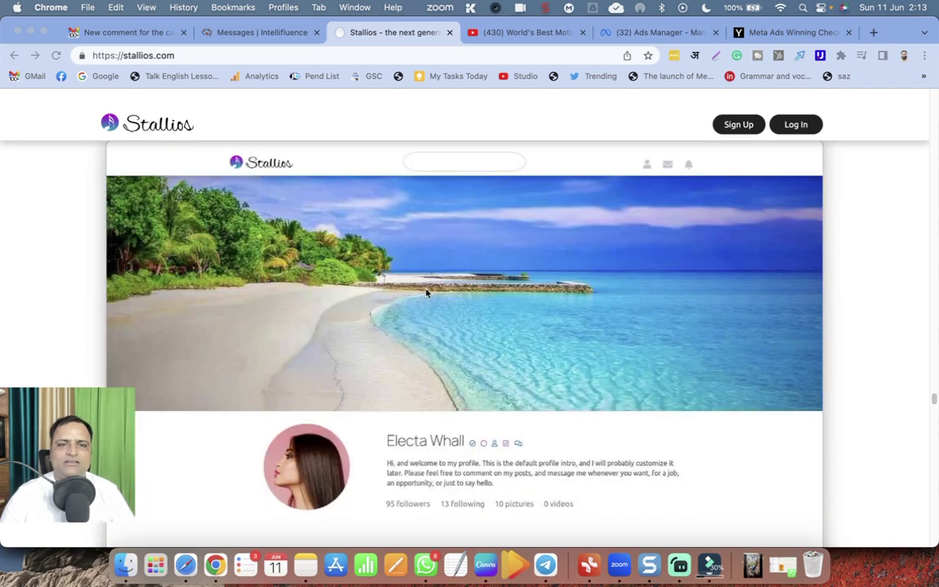
scroll(426, 293, up, 6)
scroll(427, 293, down, 6)
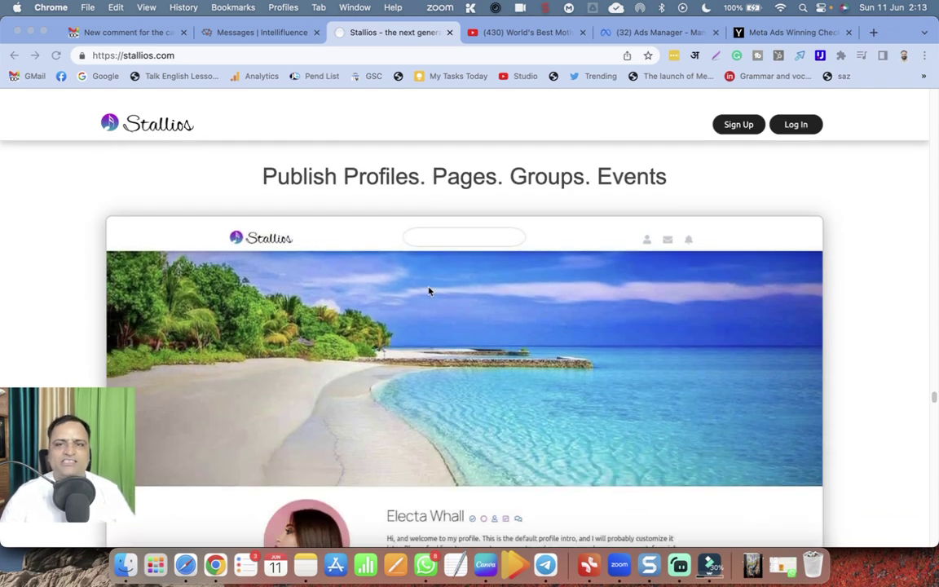
scroll(433, 294, down, 20)
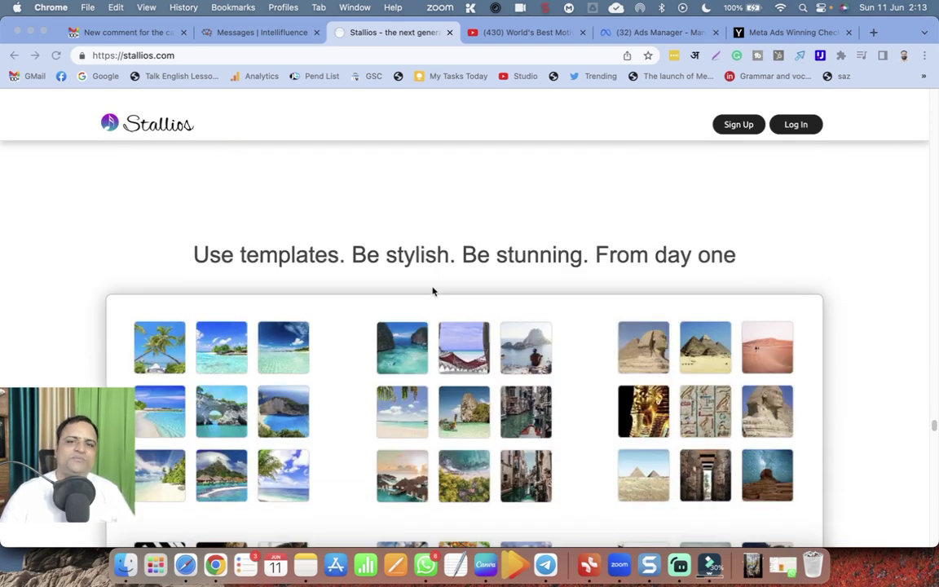
scroll(433, 291, down, 12)
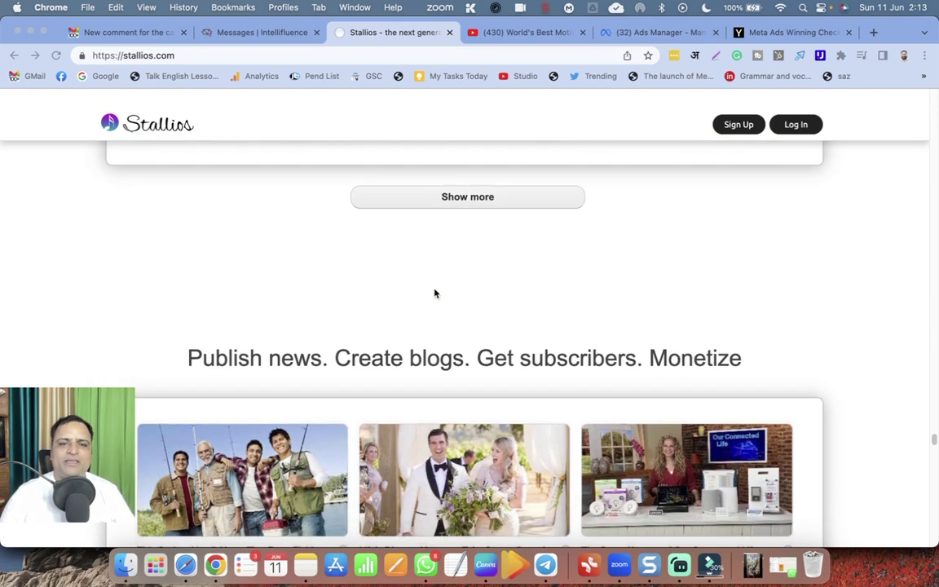
scroll(434, 293, down, 2)
scroll(434, 294, down, 2)
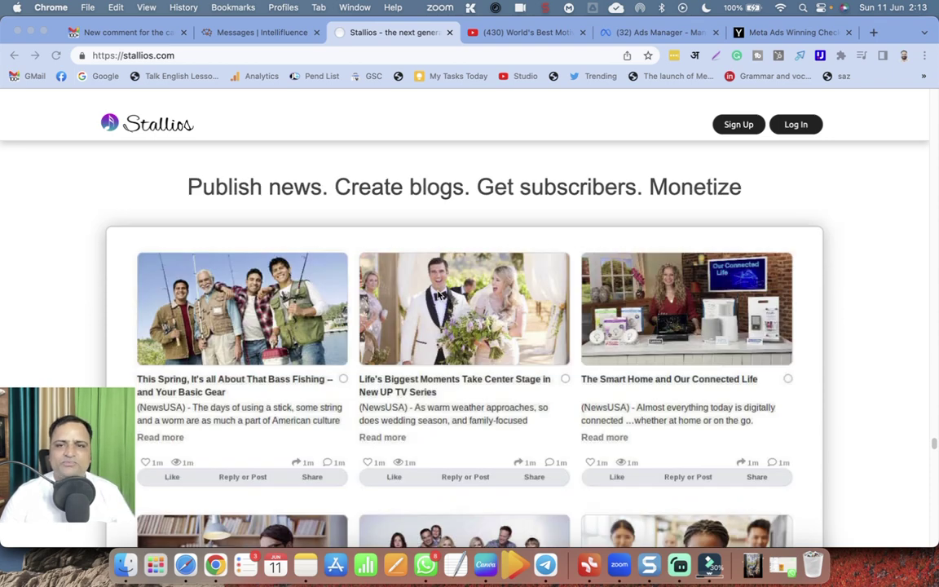
scroll(439, 294, down, 14)
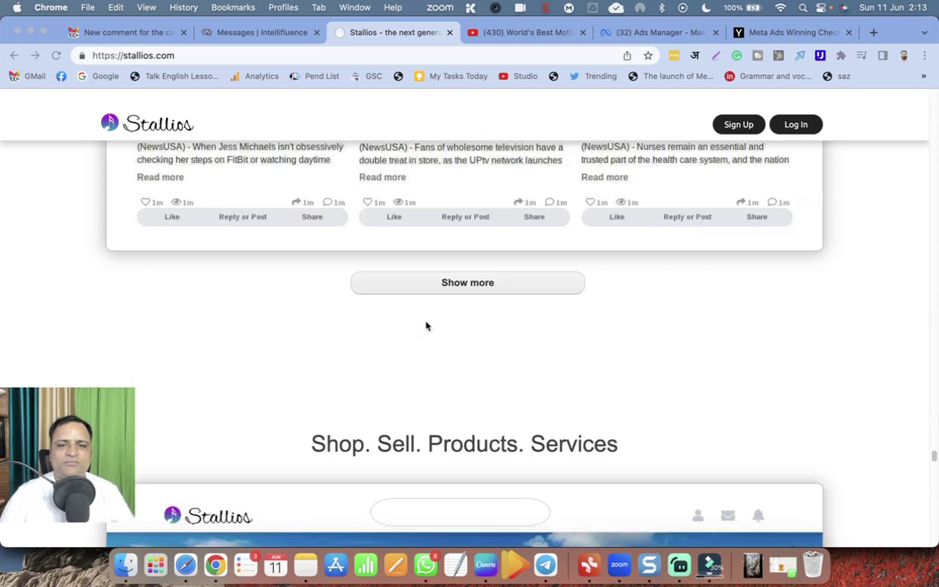
scroll(424, 325, down, 2)
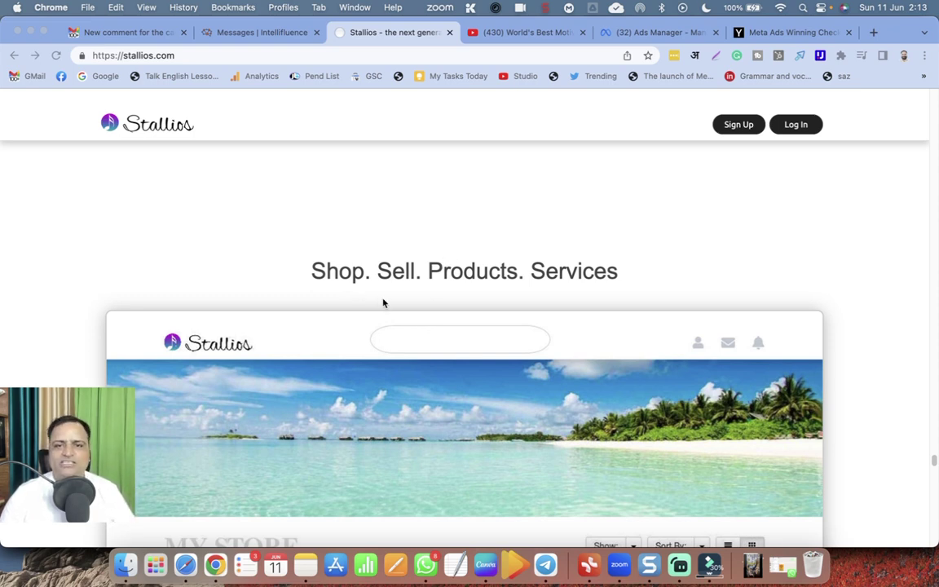
scroll(383, 303, down, 20)
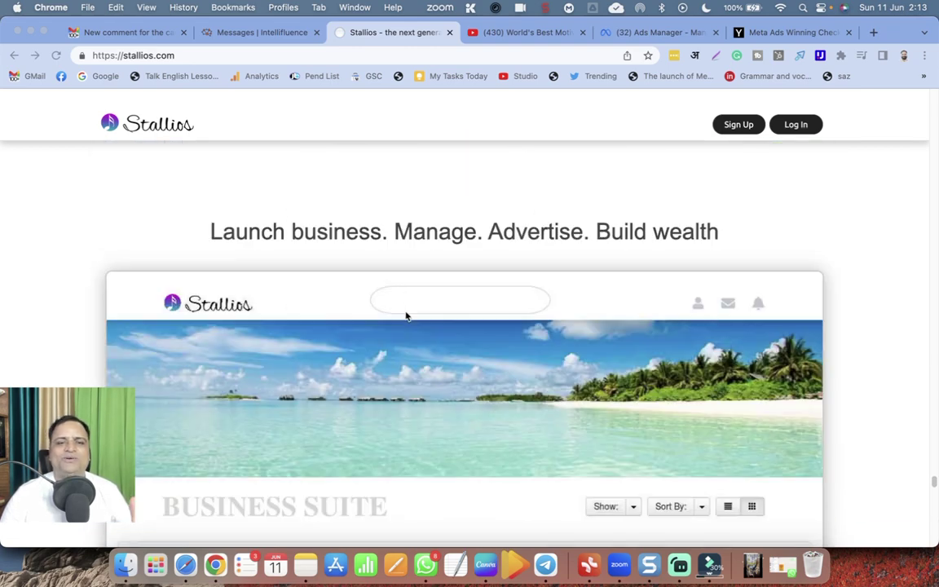
scroll(431, 311, down, 1)
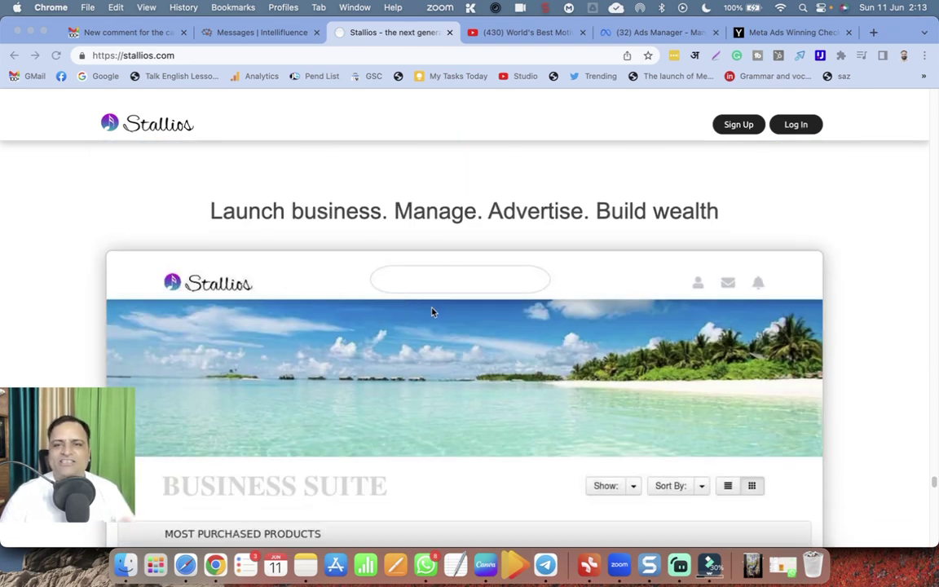
scroll(432, 315, down, 5)
scroll(432, 315, down, 2)
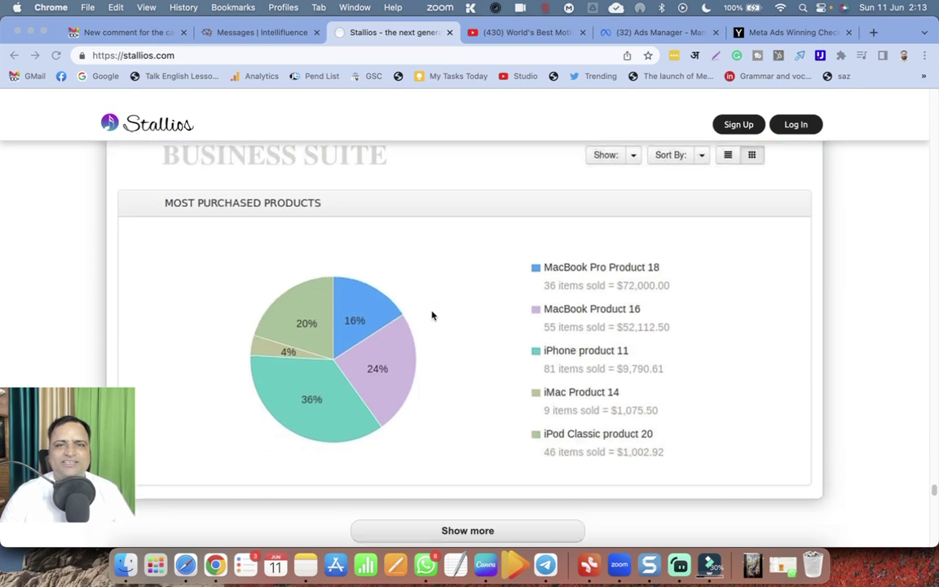
scroll(432, 315, down, 6)
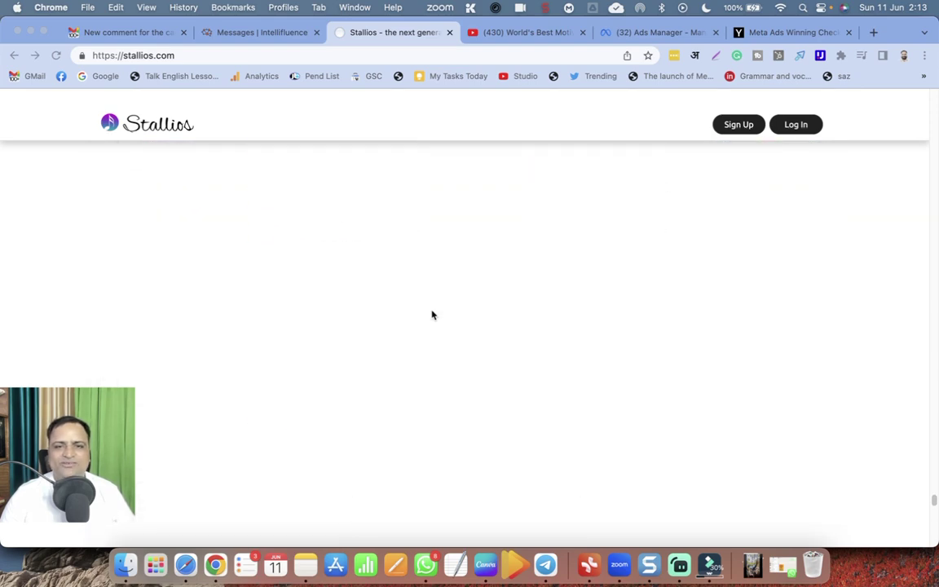
scroll(432, 315, down, 10)
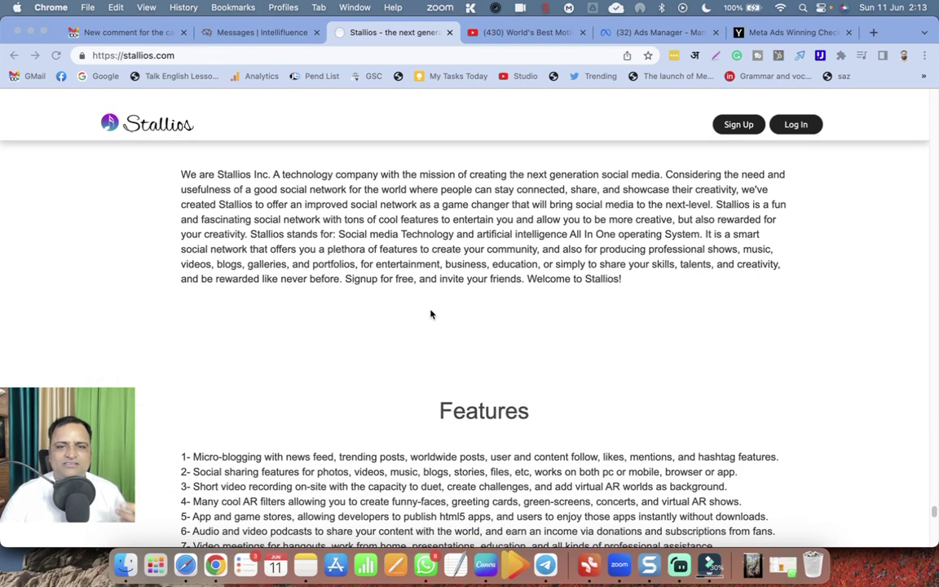
scroll(431, 315, down, 17)
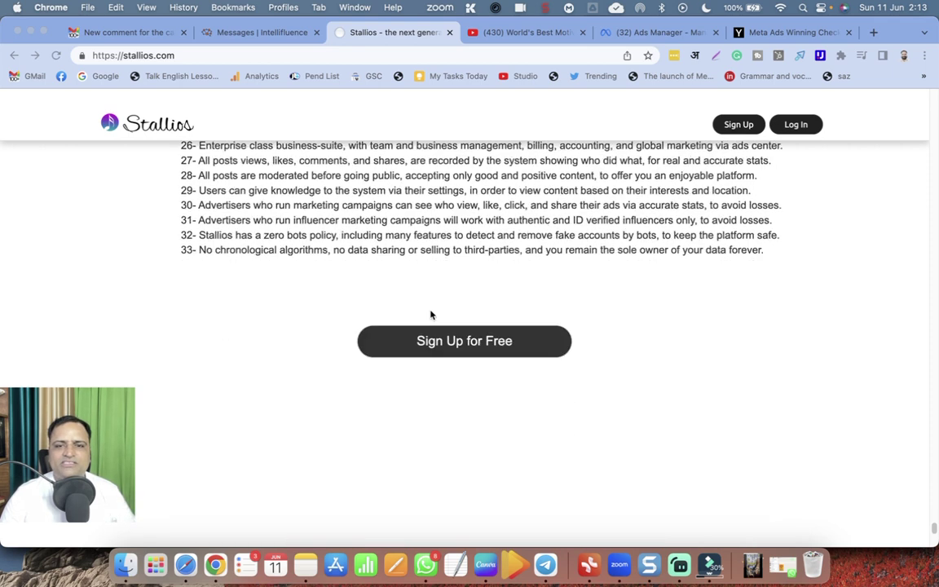
scroll(431, 315, down, 5)
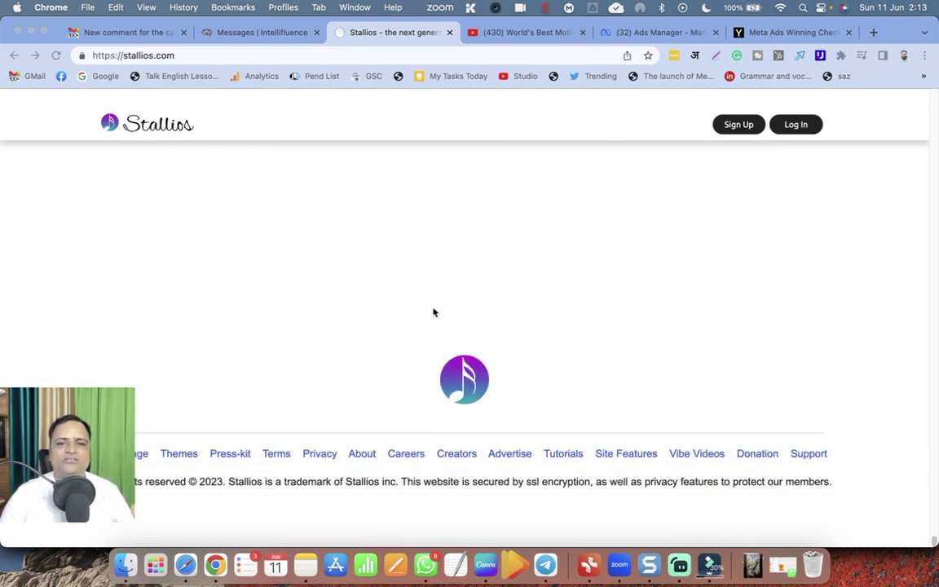
scroll(433, 314, up, 8)
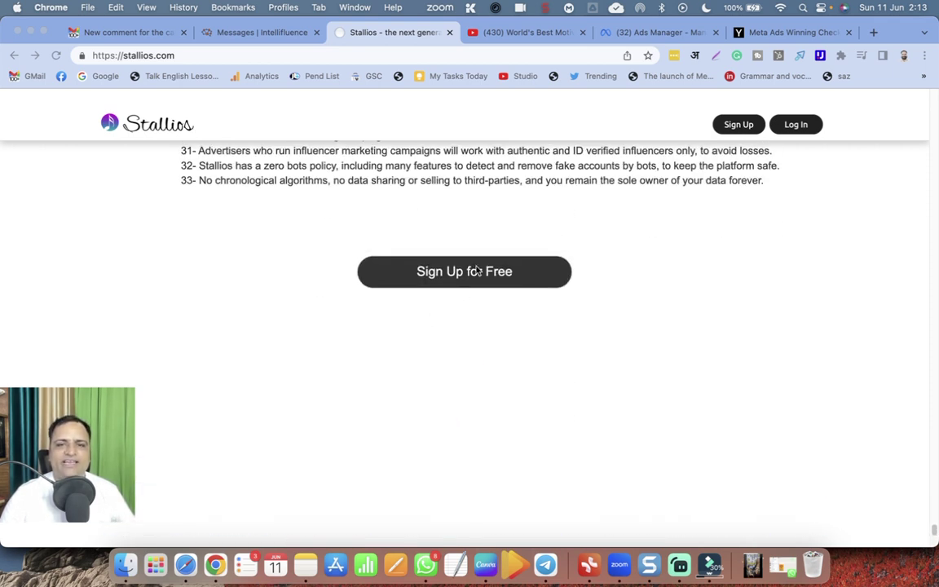
click(478, 271)
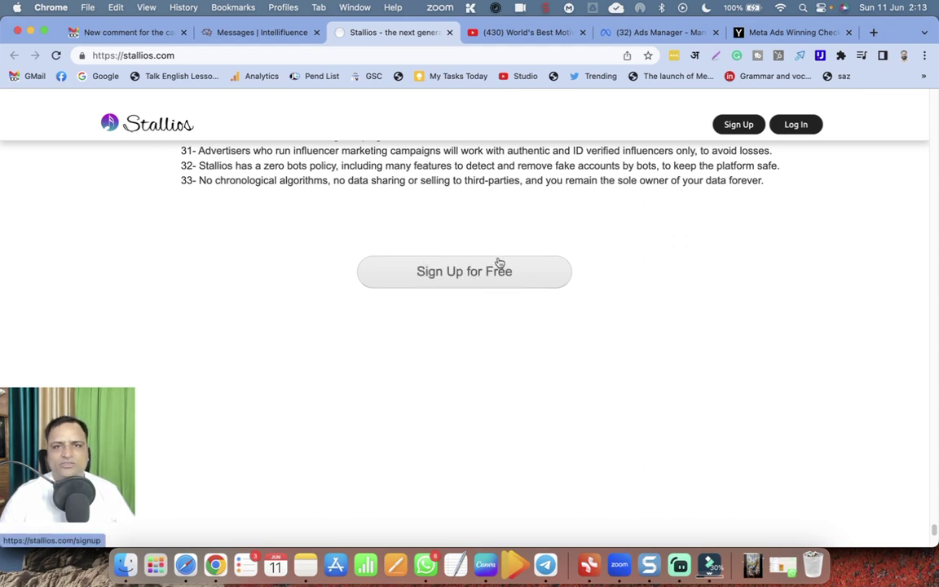
Open the sign-up page in a new tab, close the old homepage tab, and enter a username.
click(492, 279)
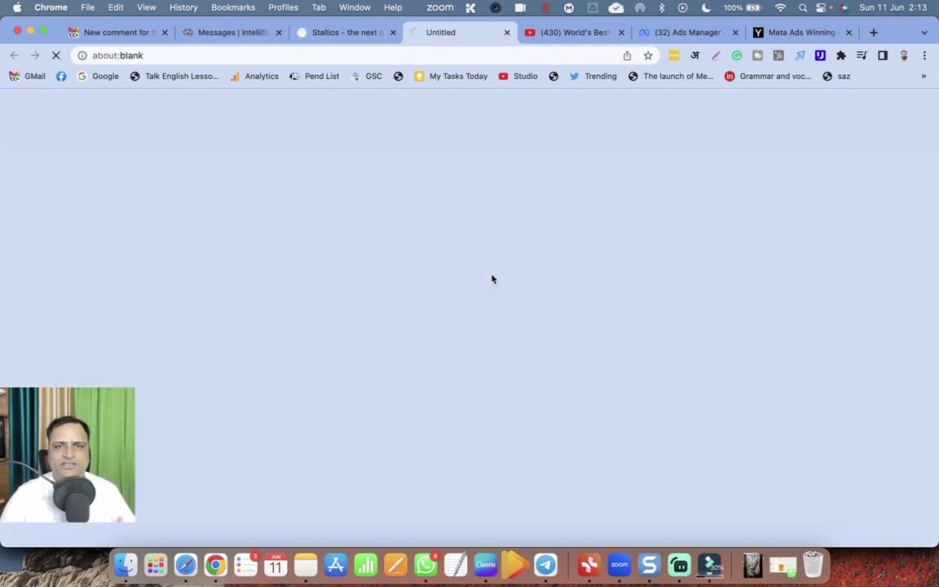
click(340, 30)
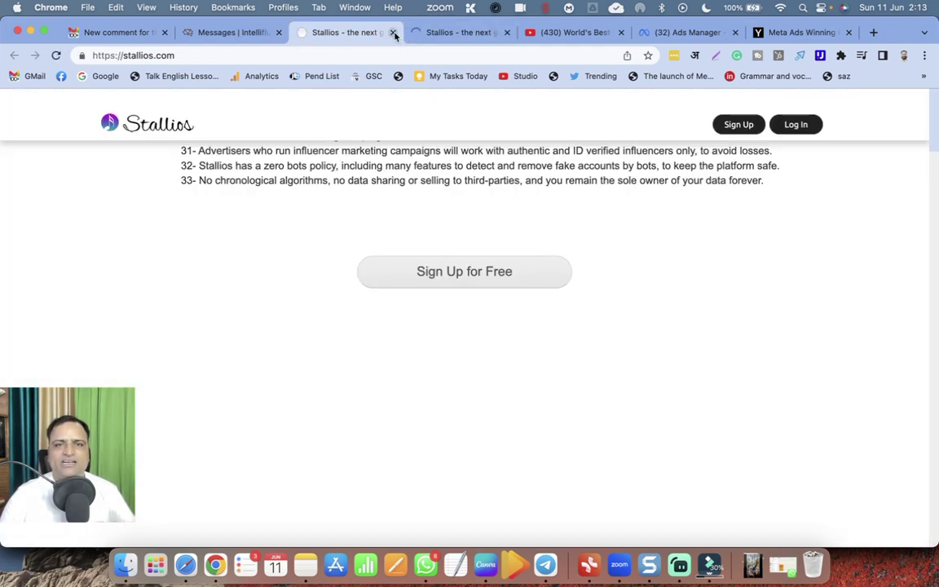
click(392, 32)
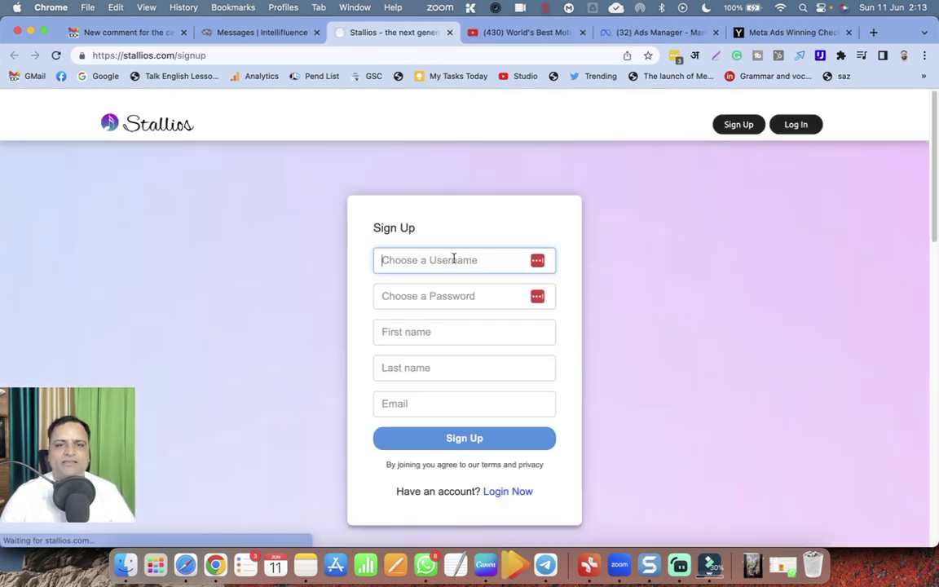
click(453, 259)
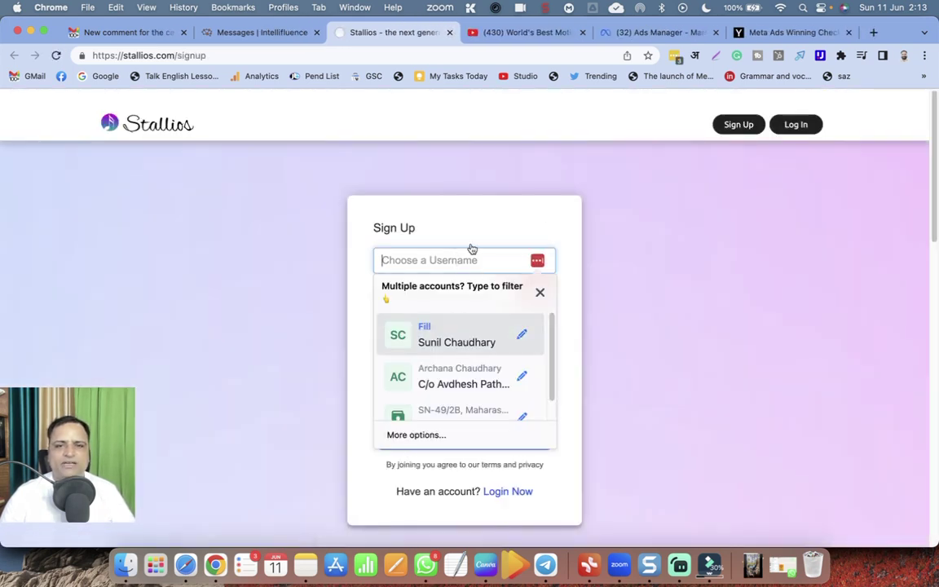
text(suniltams)
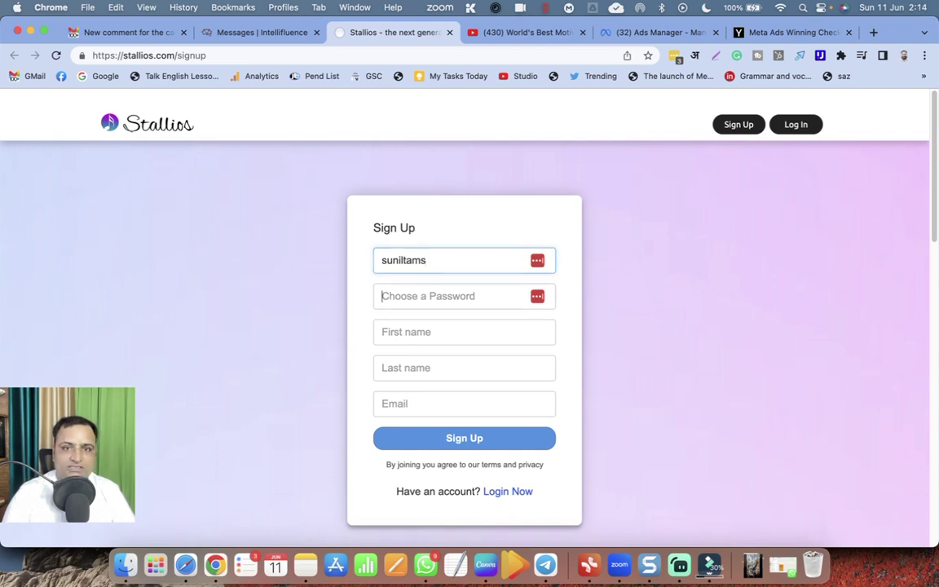
key(Tab)
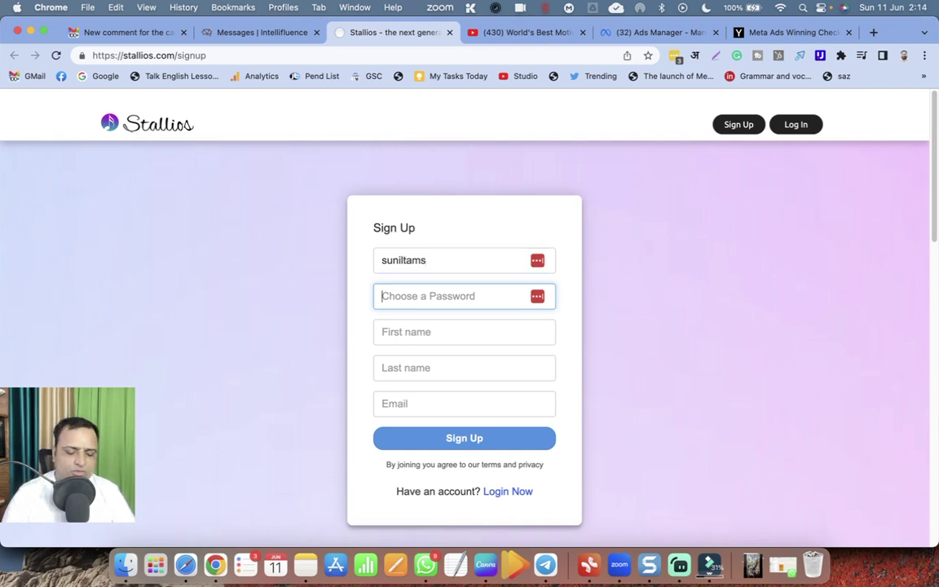
Fill the password field with a LastPass-generated strong password instead of typed characters.
text(s)
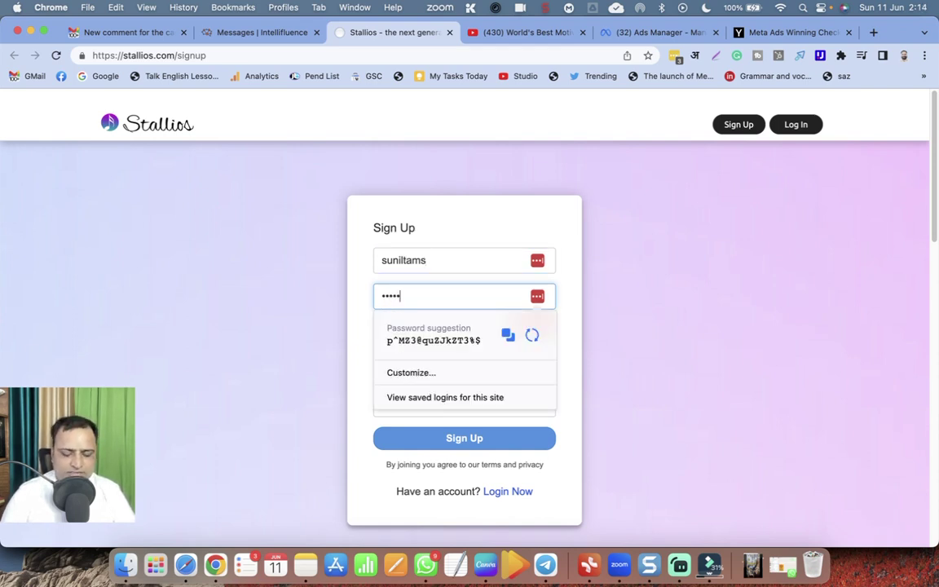
click(425, 307)
double_click(421, 295)
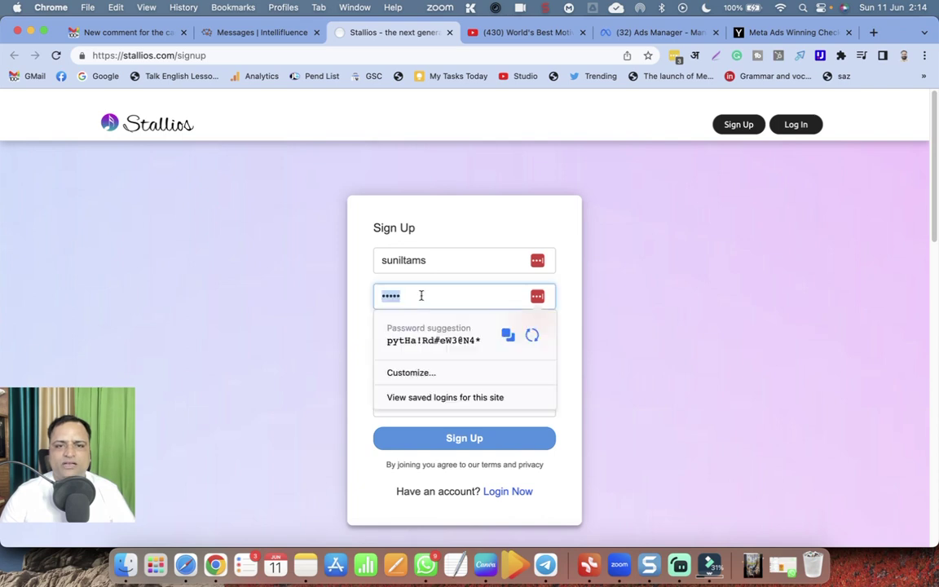
key(BackSpace)
click(404, 206)
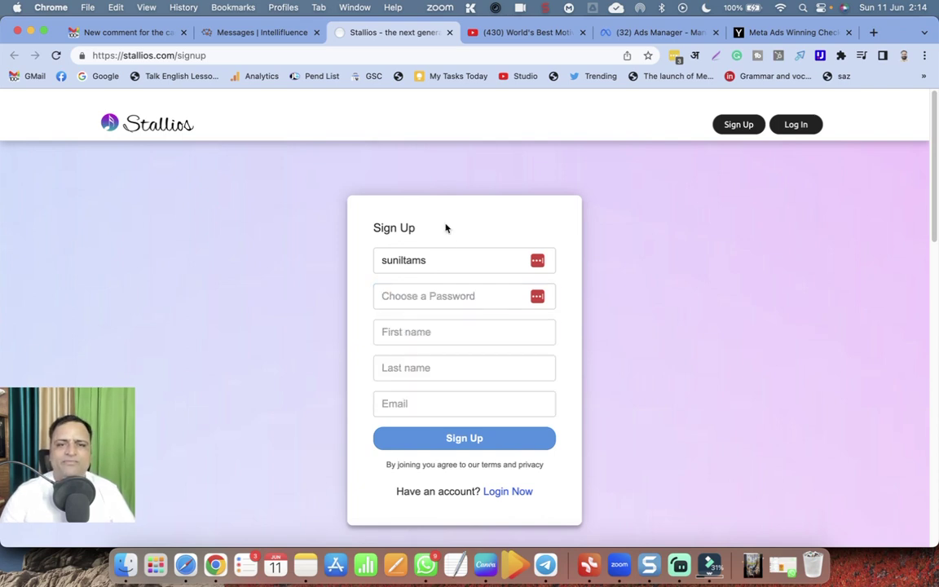
click(455, 294)
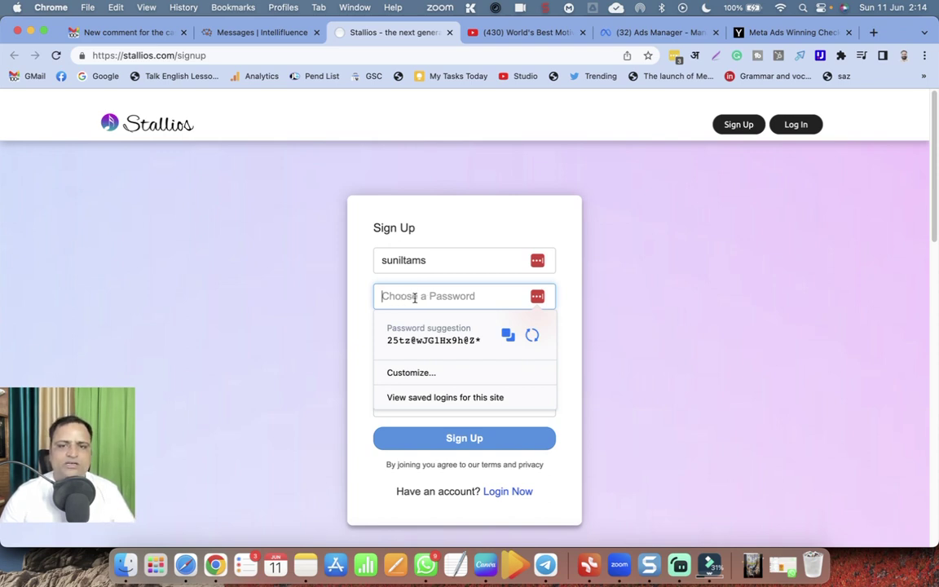
click(438, 338)
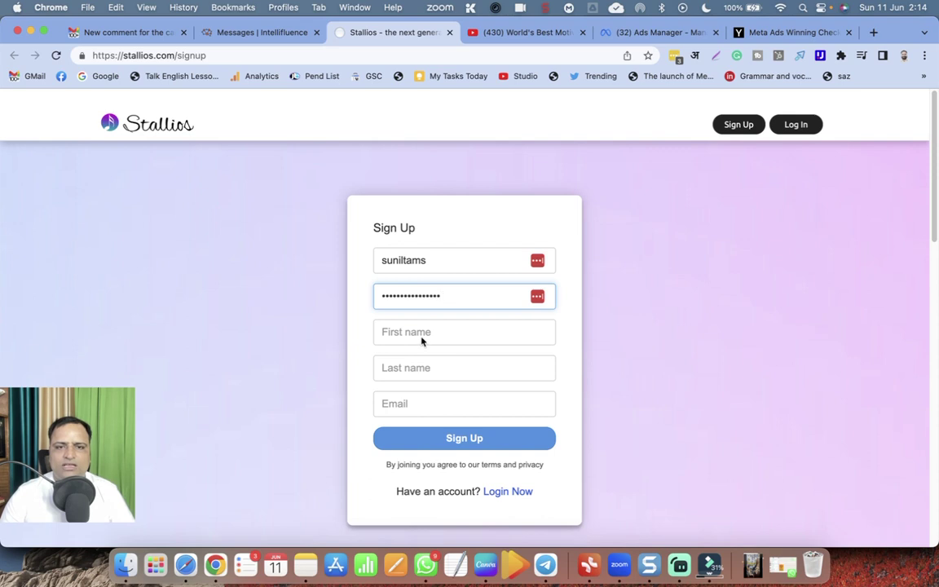
click(419, 334)
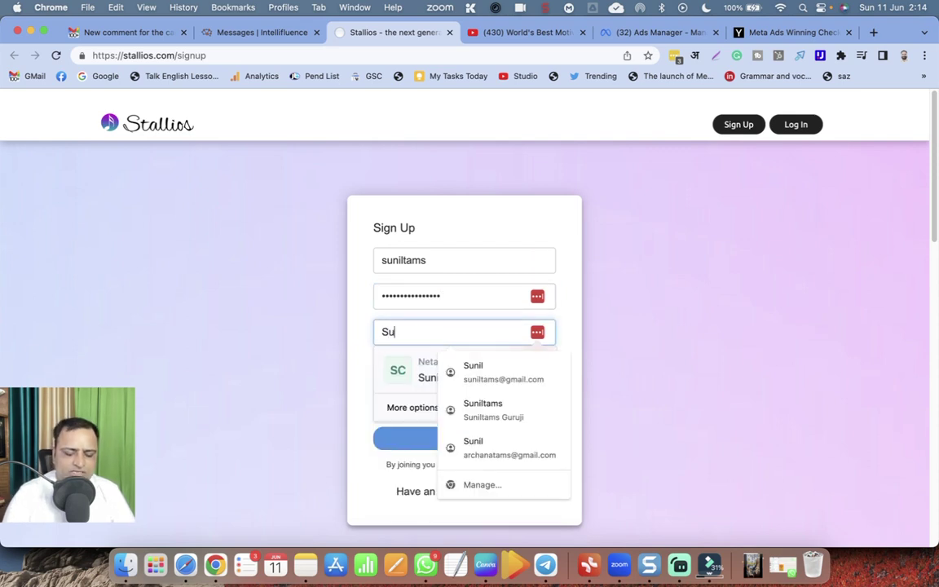
Enter the user's first name, last name and e-mail address, then submit with Sign Up.
key(Tab)
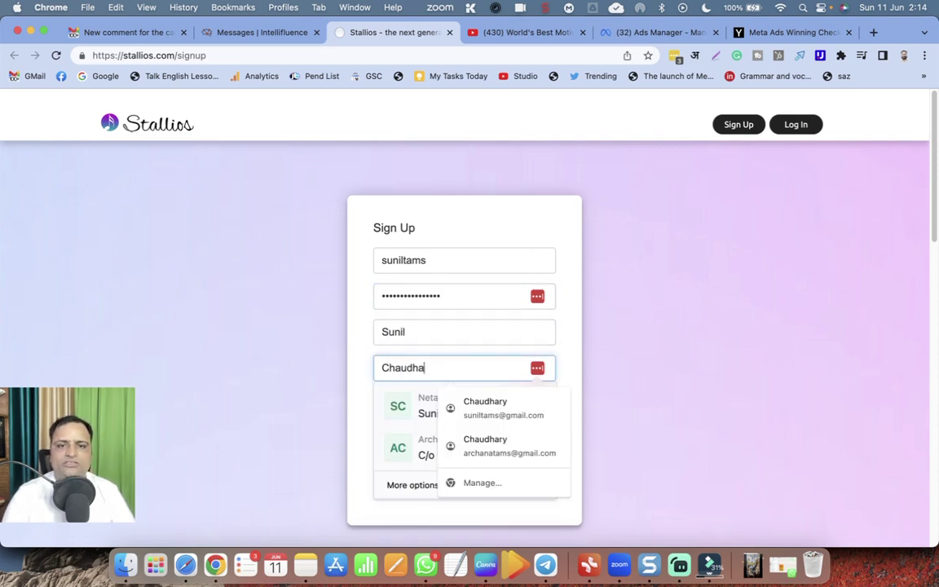
key(Tab)
text(sunilt)
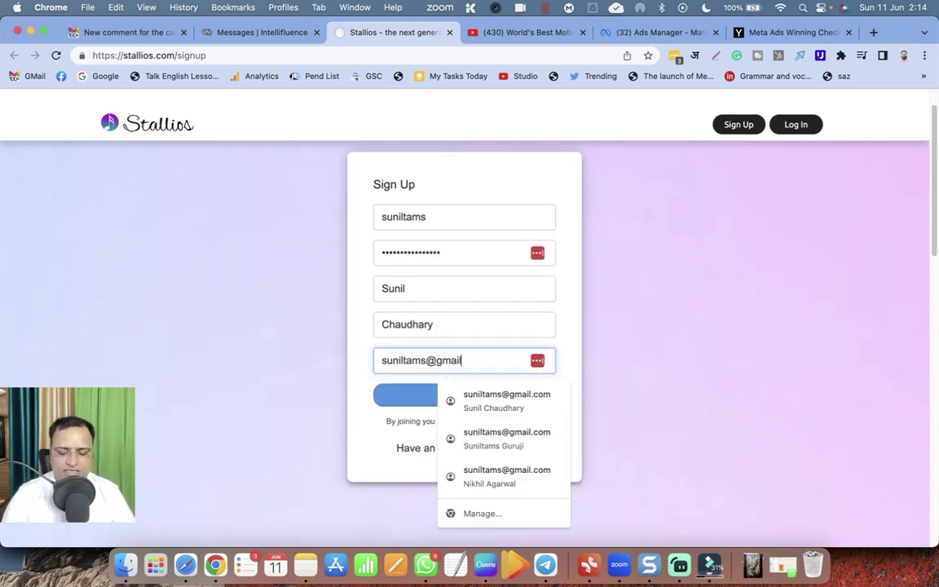
click(355, 353)
click(464, 396)
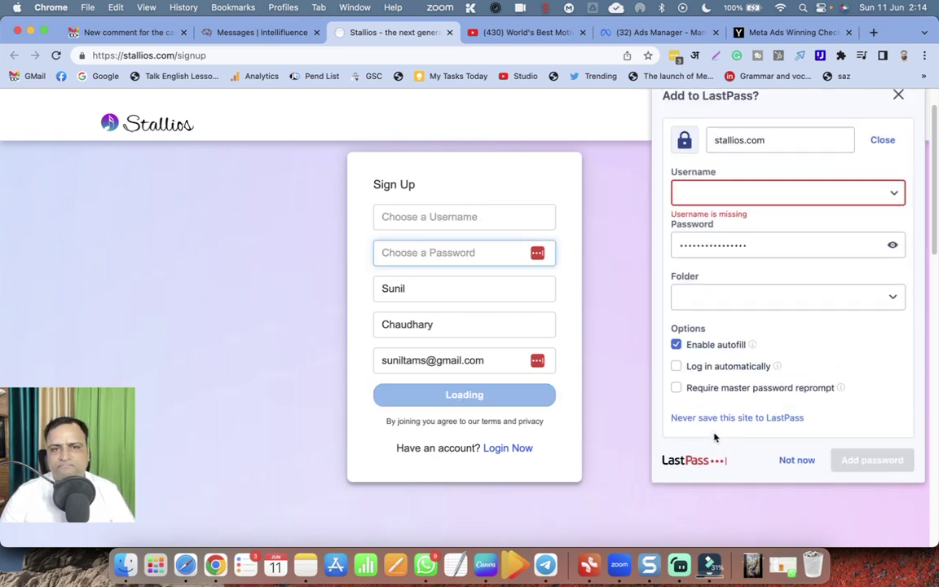
Add the stallios.com login to LastPass with the chosen username and automatic log-in turned on.
click(713, 217)
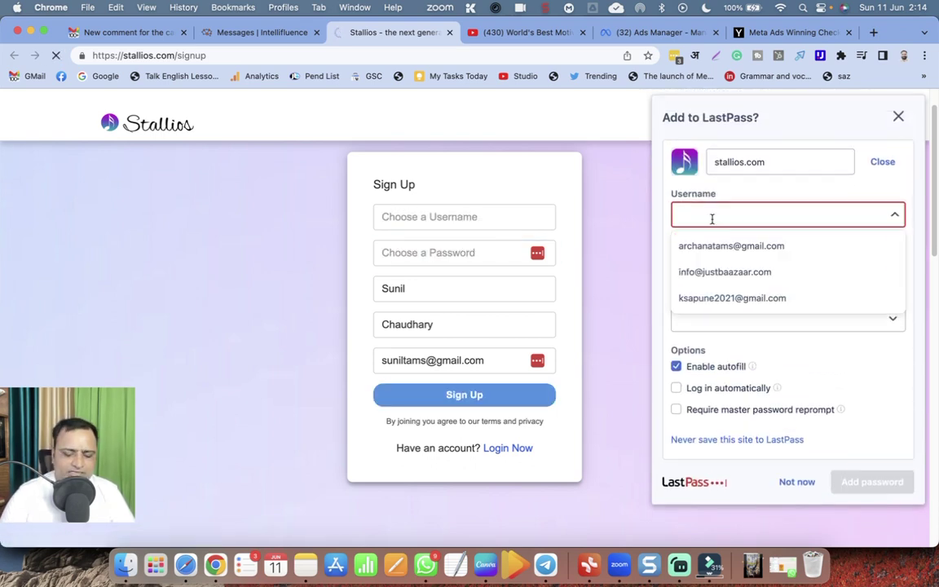
text(sun)
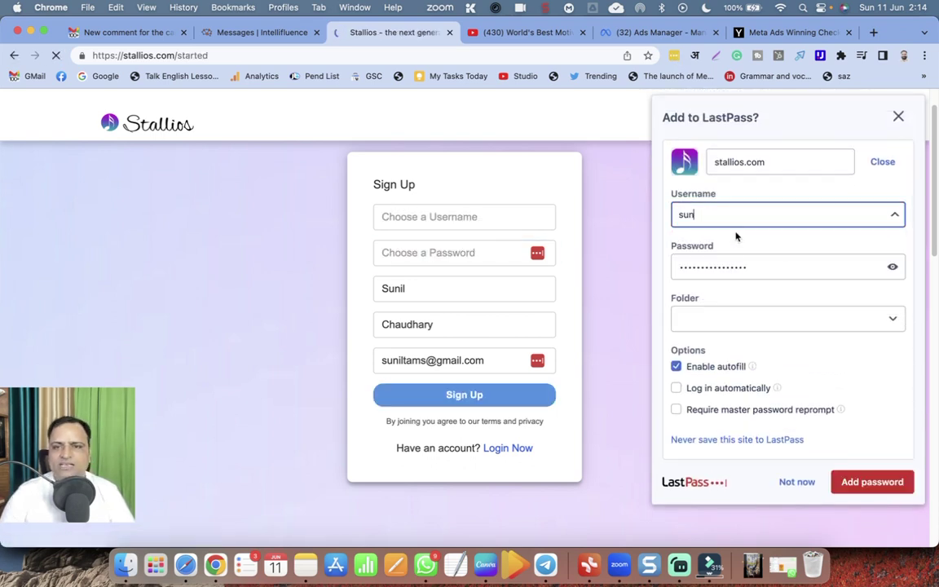
key(BackSpace)
key(BackSpace)
key(BackSpace)
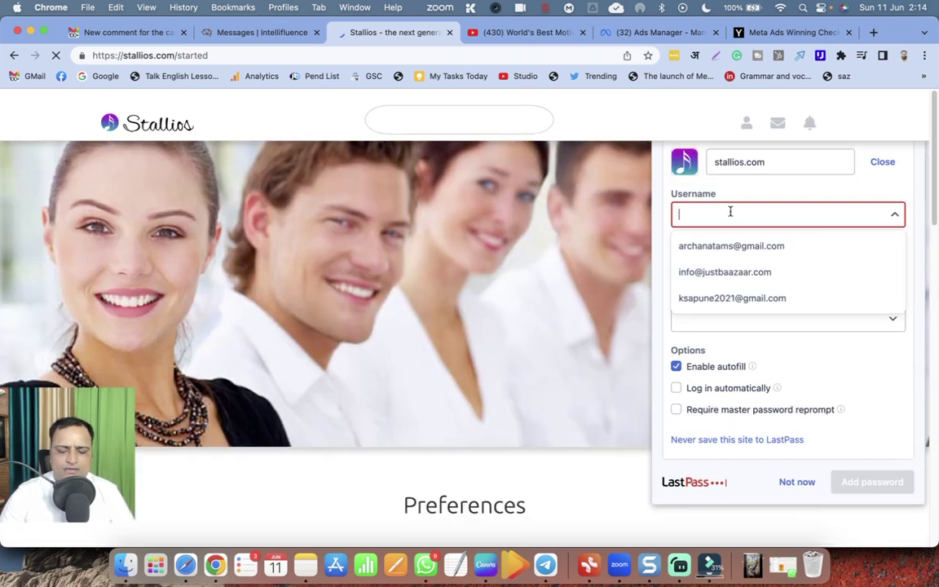
text(suniltams)
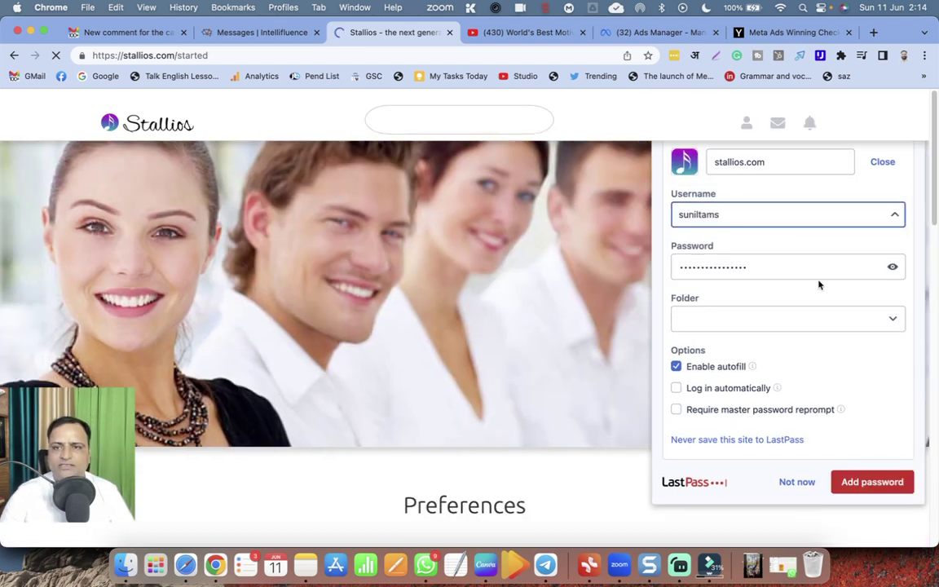
click(892, 268)
click(893, 268)
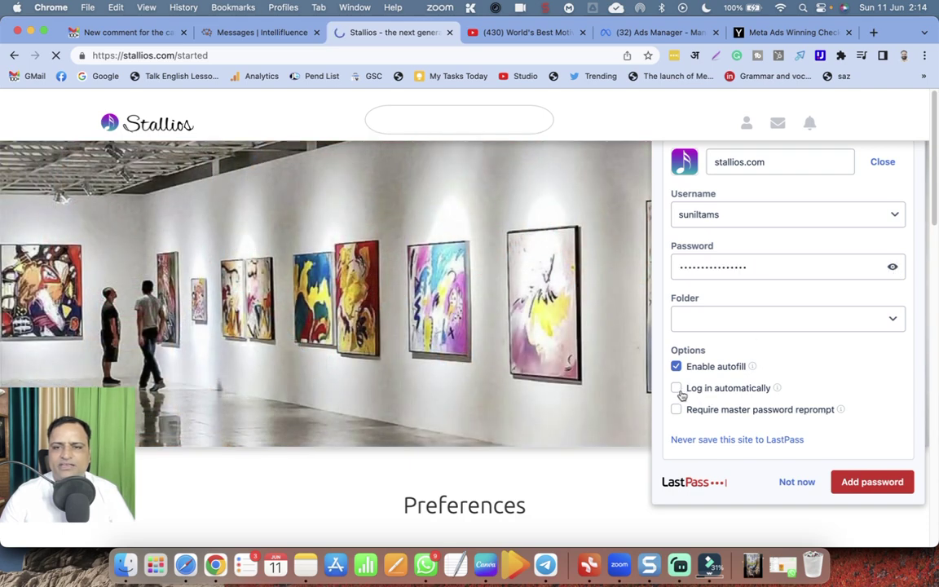
scroll(823, 394, down, 3)
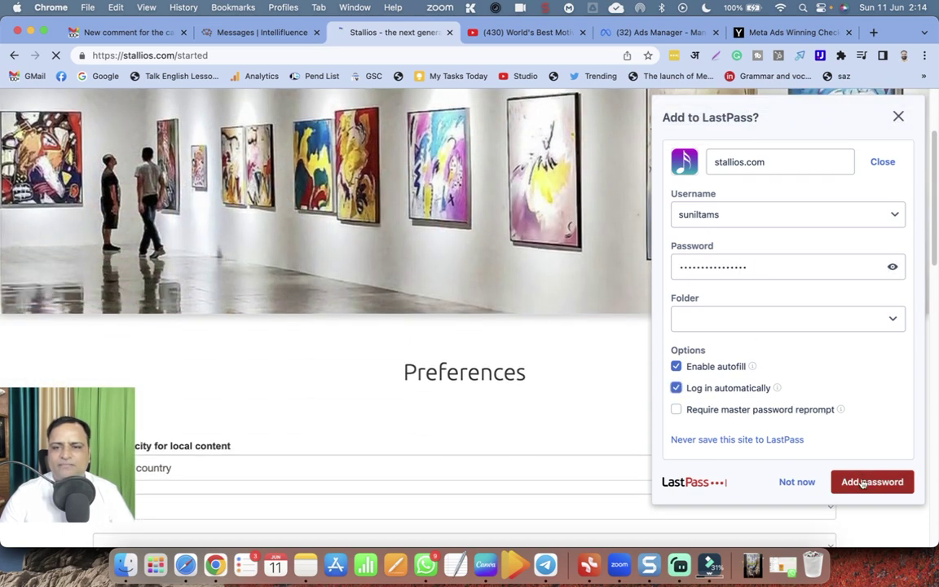
click(866, 484)
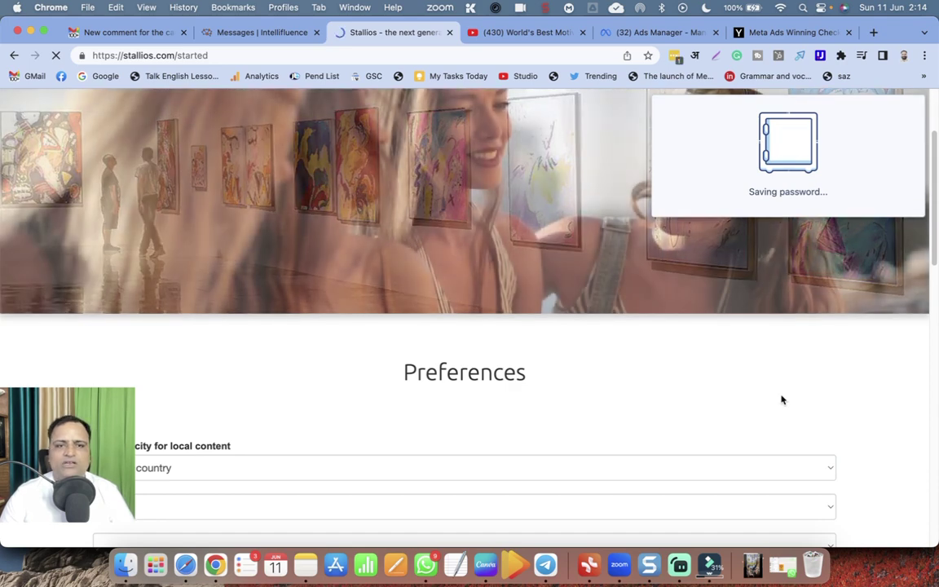
scroll(717, 384, up, 3)
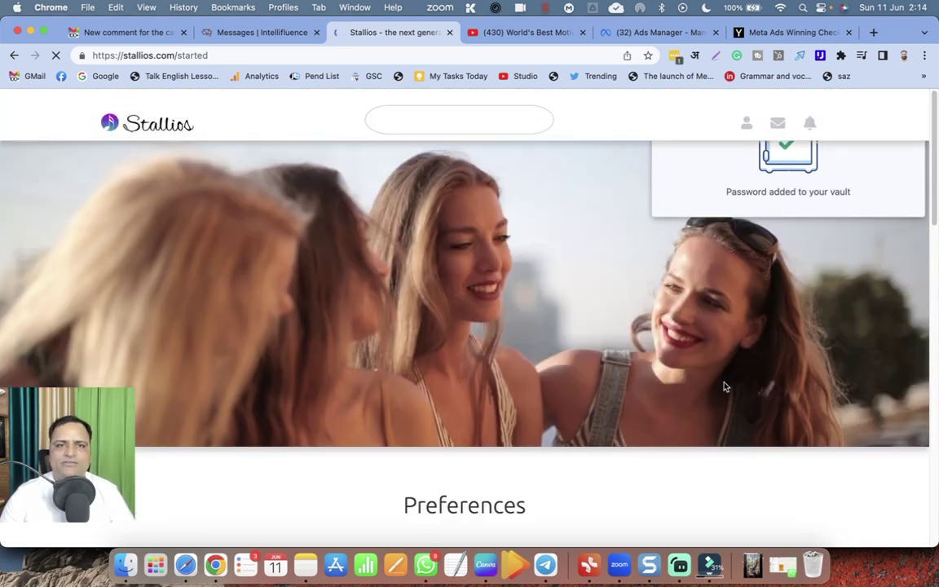
scroll(726, 386, down, 5)
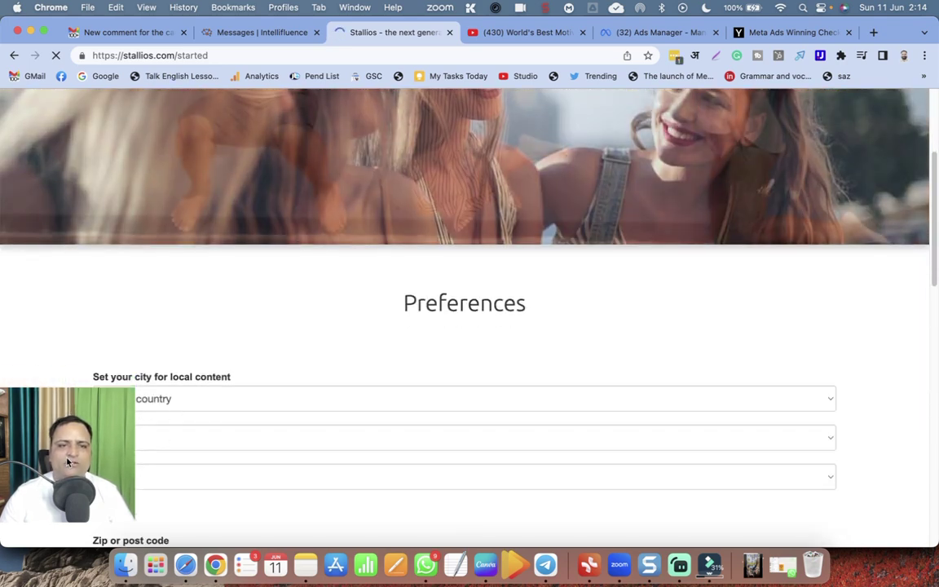
scroll(195, 393, down, 2)
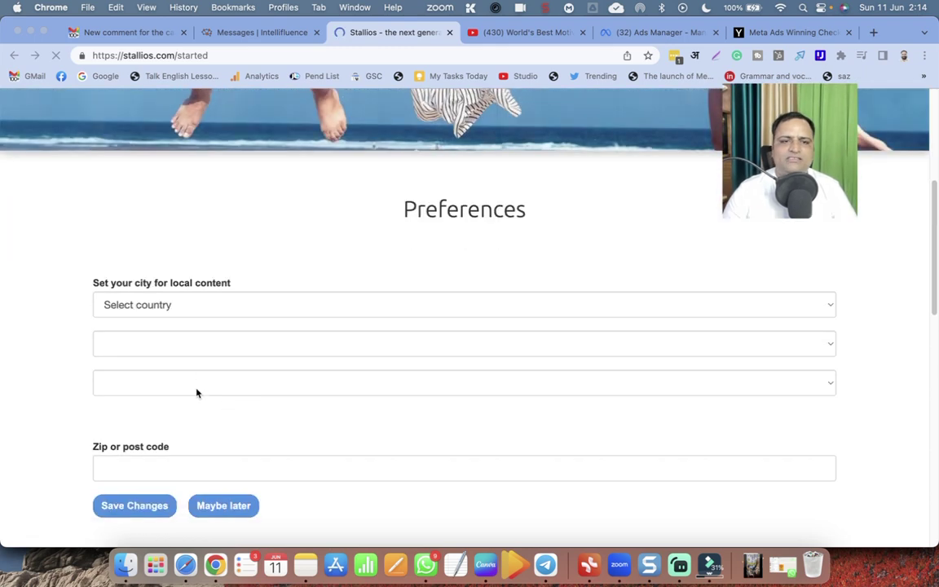
Set the local-content country to India and the state to Uttar Pradesh.
click(163, 305)
text(india)
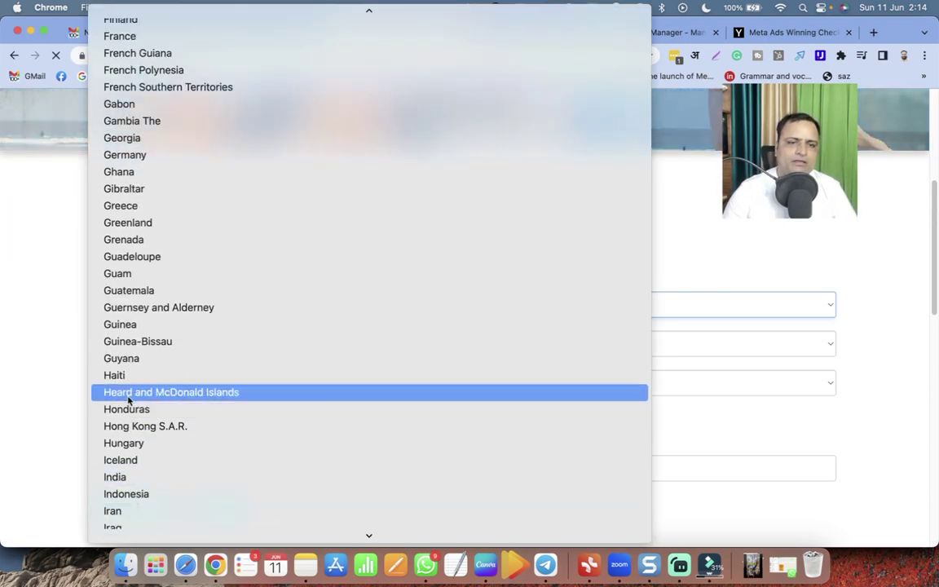
click(129, 477)
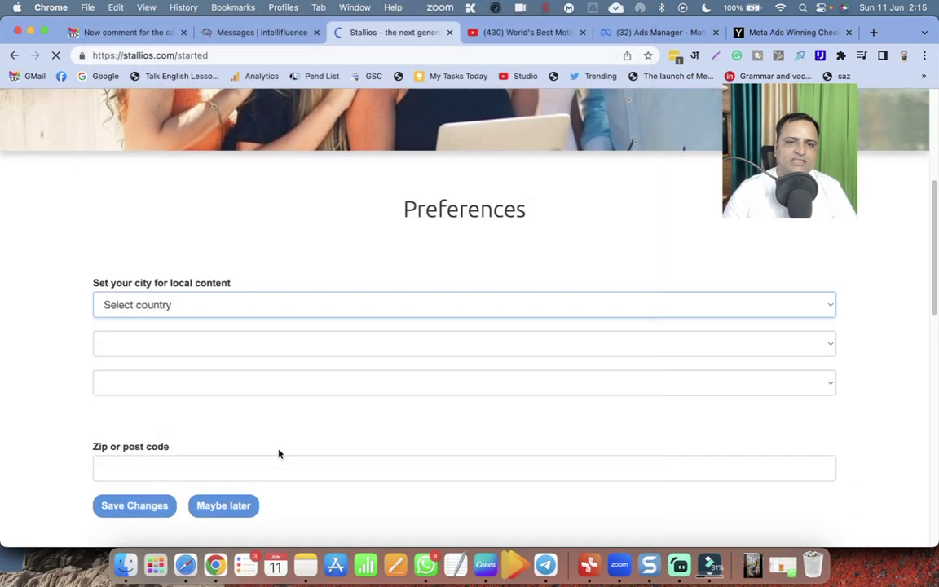
click(145, 344)
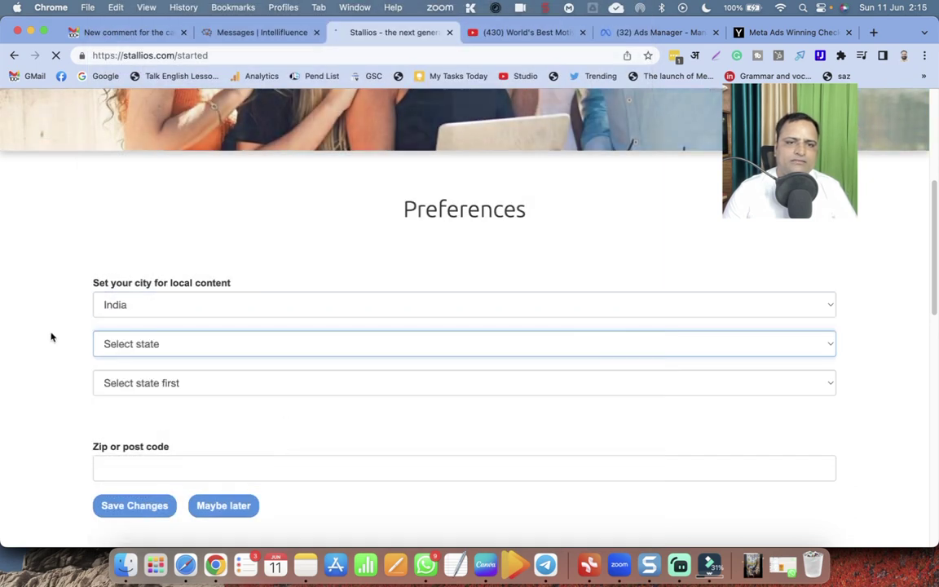
click(147, 343)
click(157, 355)
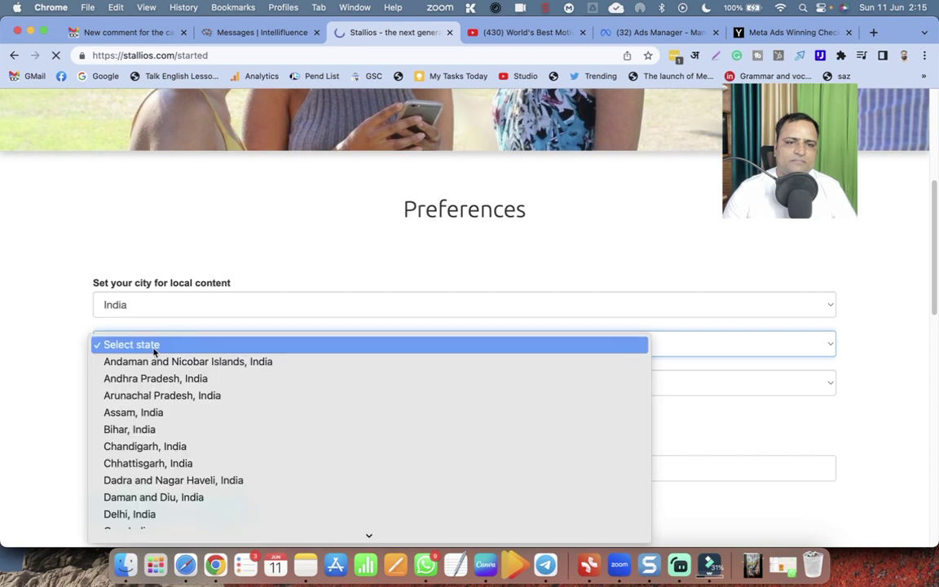
scroll(183, 513, down, 5)
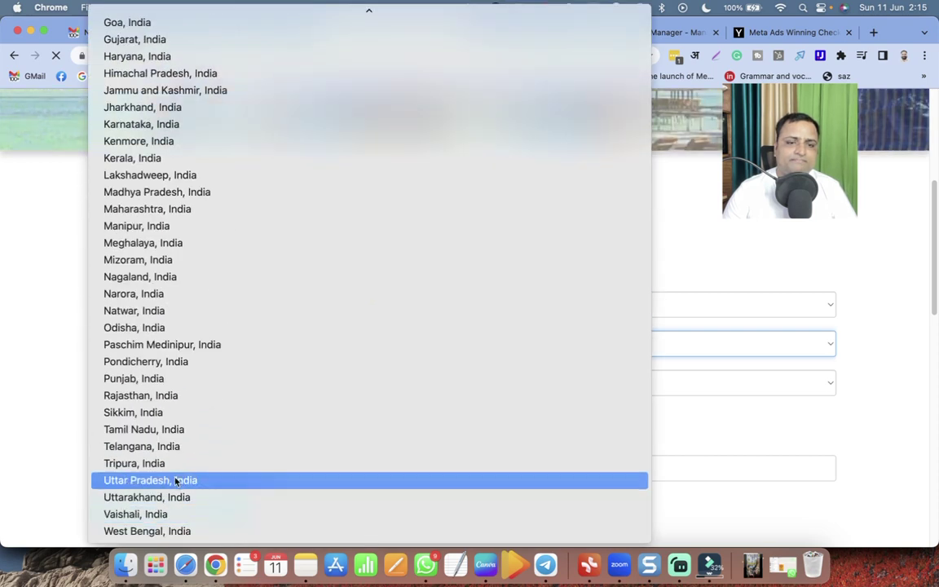
click(179, 480)
Choose Aligarh as the city, enter zip code 202001, and save the changes.
click(167, 389)
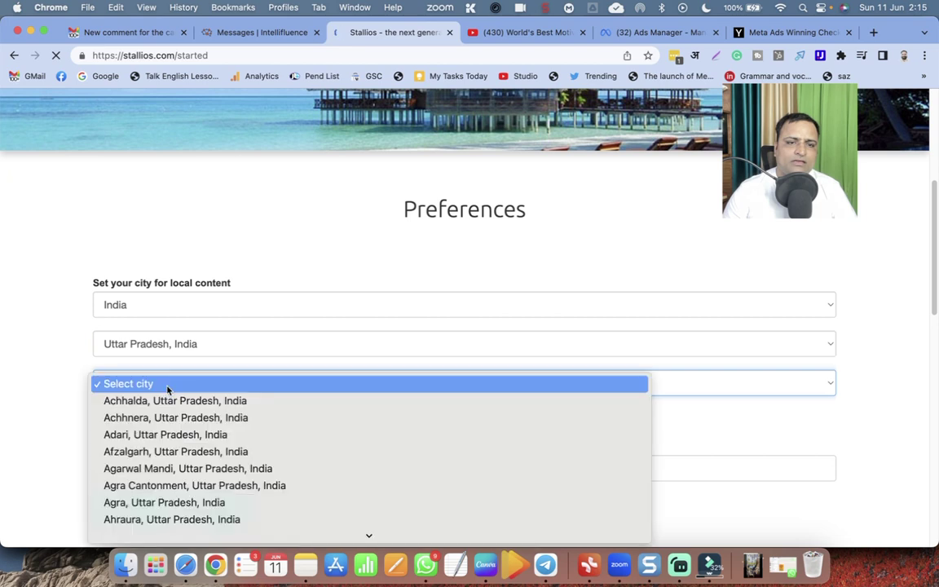
scroll(156, 486, down, 2)
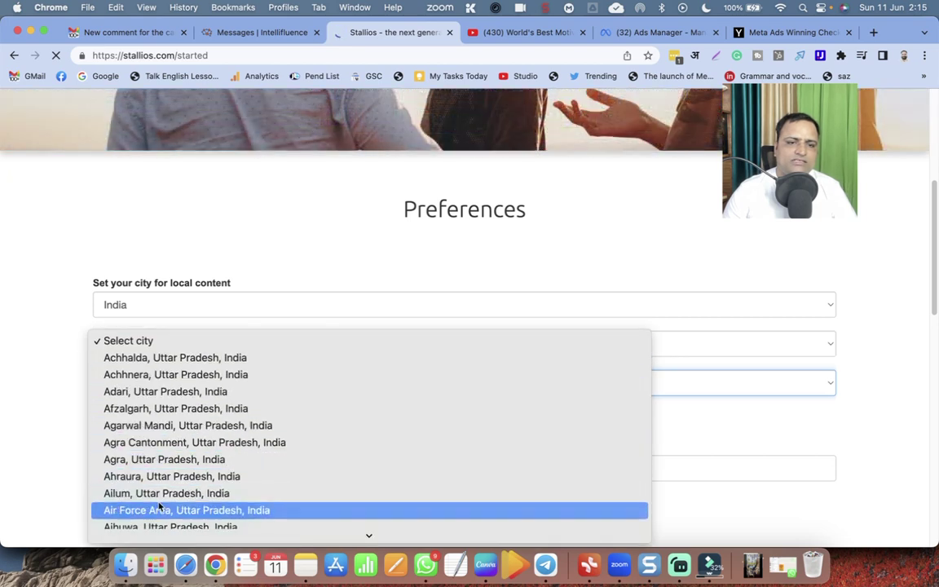
scroll(157, 478, down, 1)
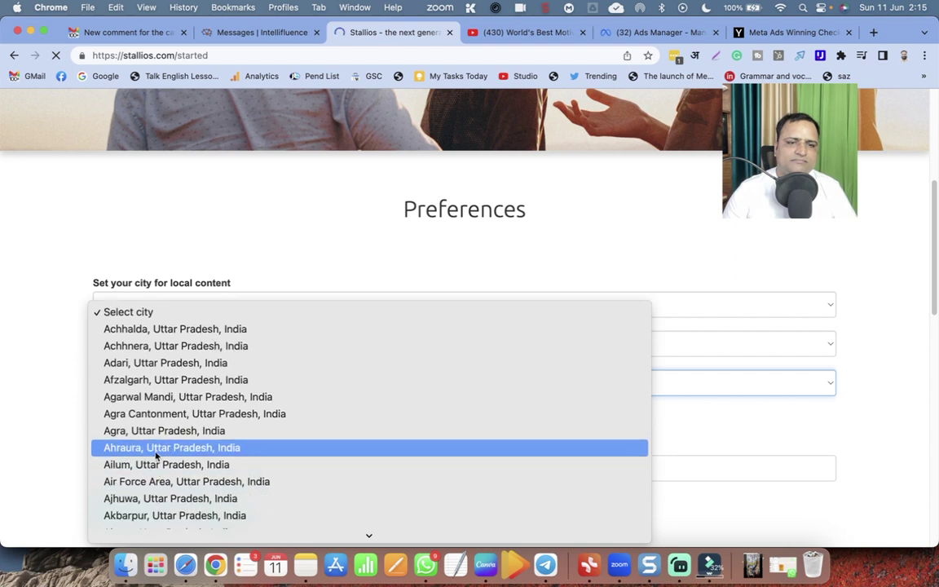
scroll(158, 431, down, 2)
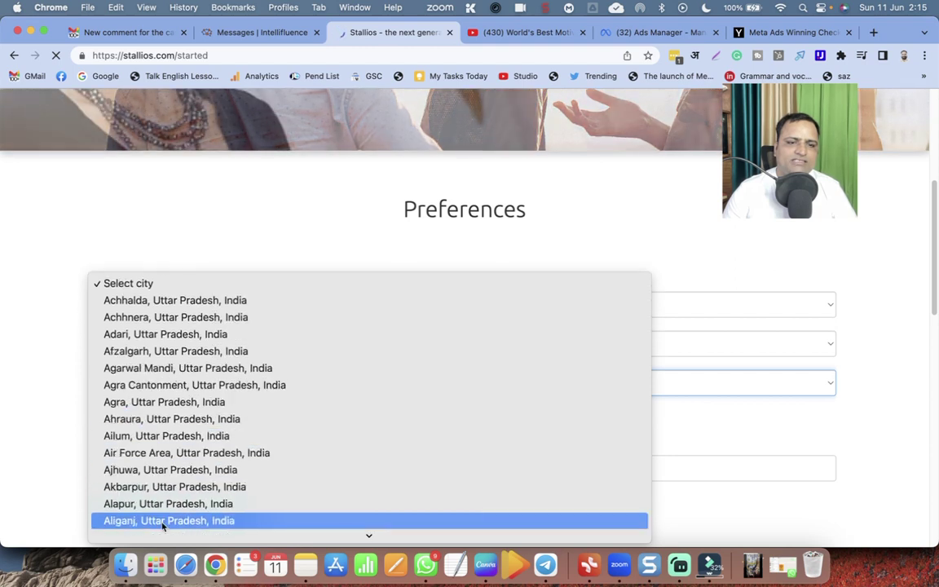
scroll(163, 525, down, 1)
click(159, 509)
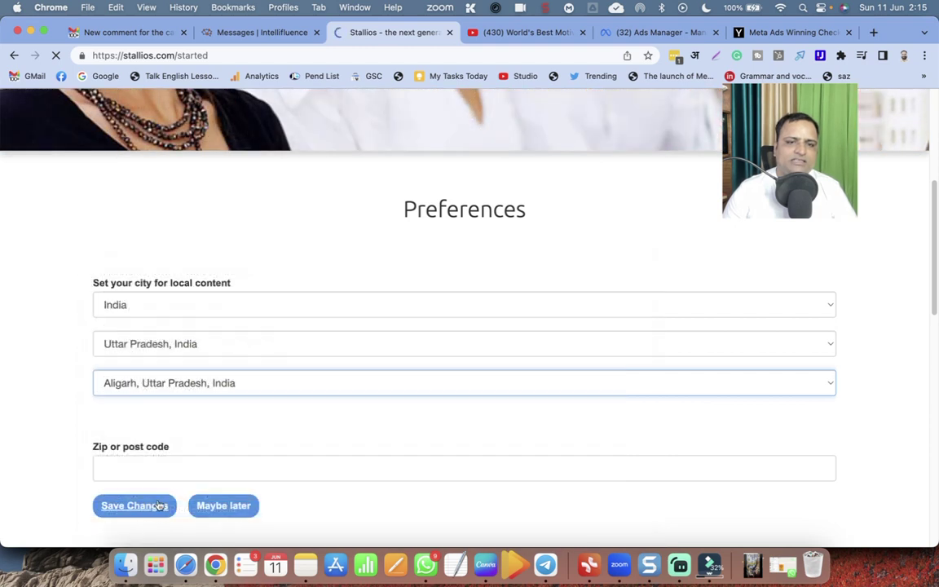
click(127, 468)
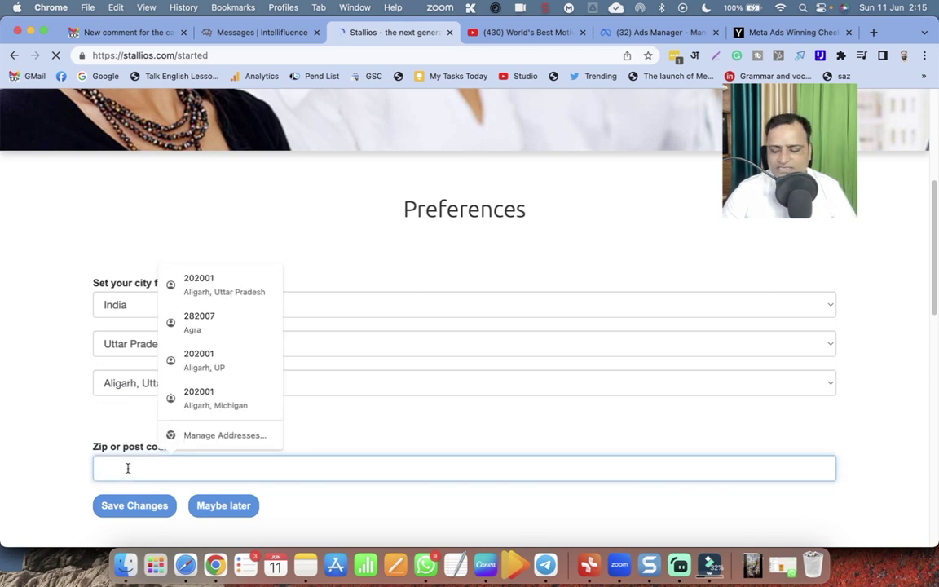
text(202001)
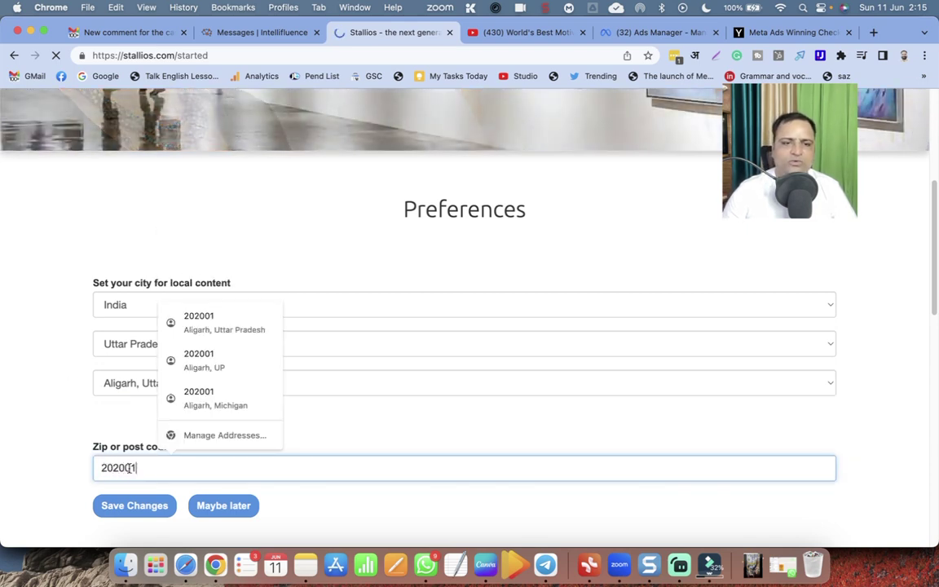
click(130, 506)
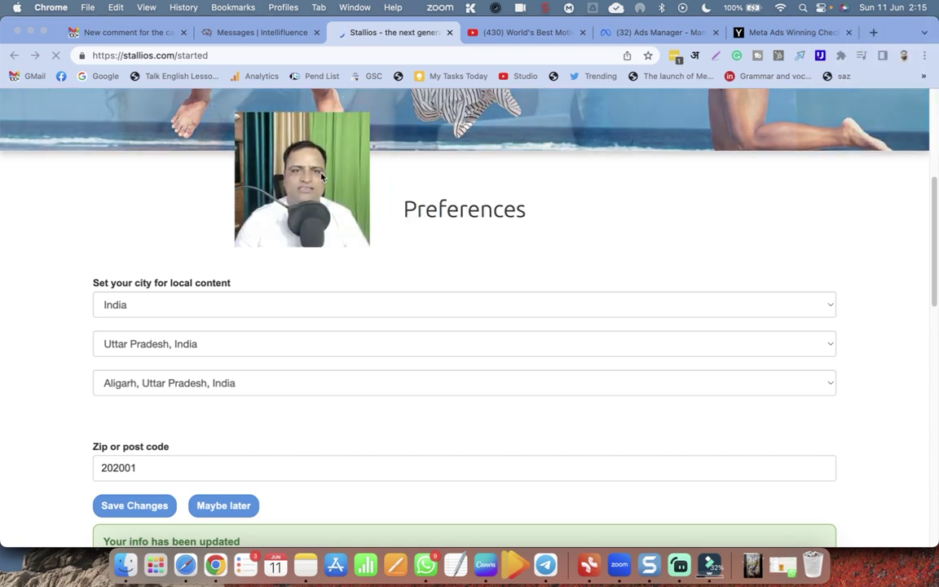
scroll(277, 415, down, 2)
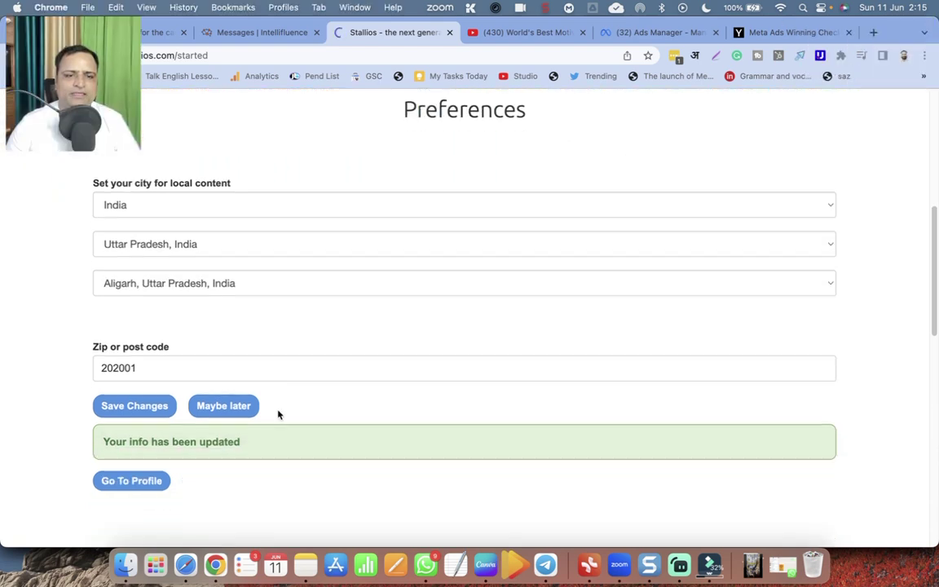
Go to the new account's profile page and begin creating a selfie vibe video.
click(132, 483)
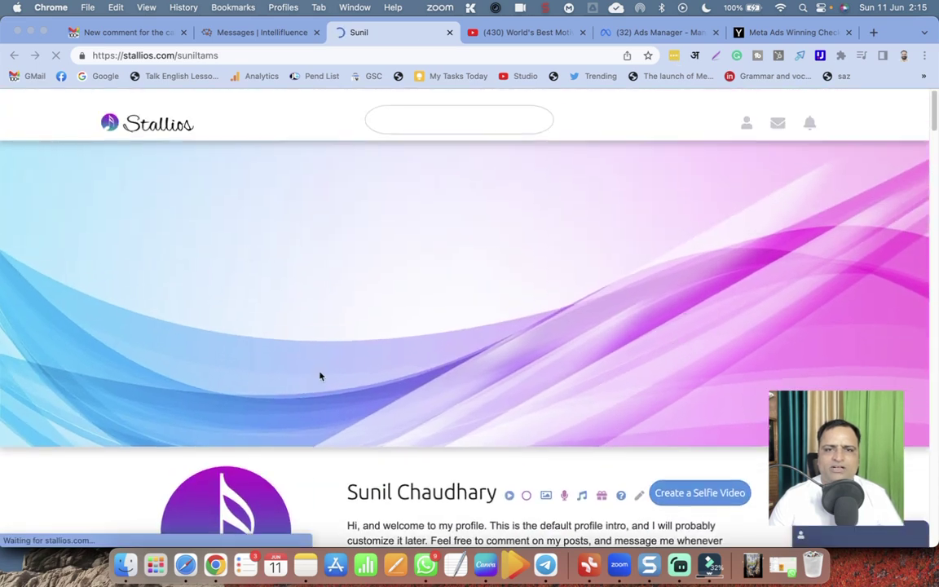
scroll(573, 361, down, 3)
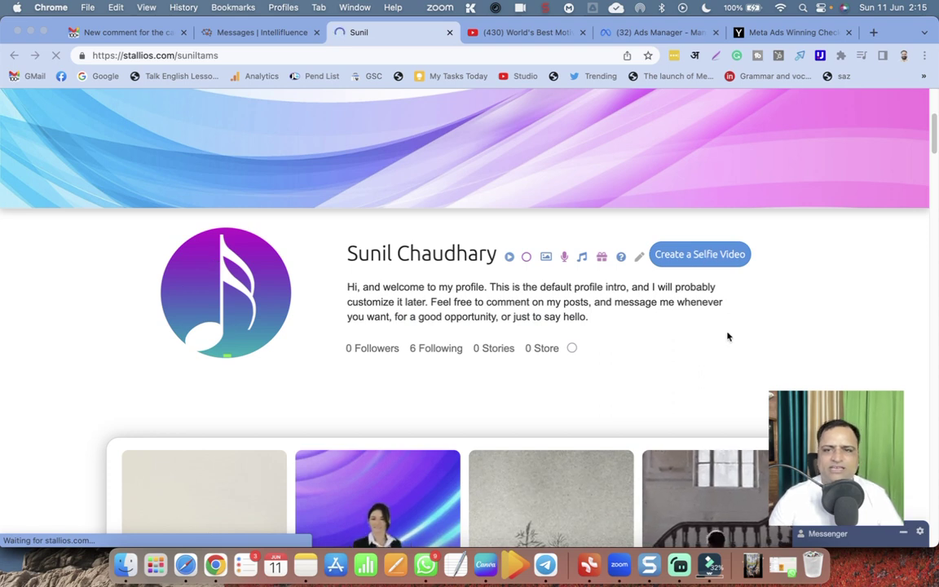
scroll(728, 338, down, 2)
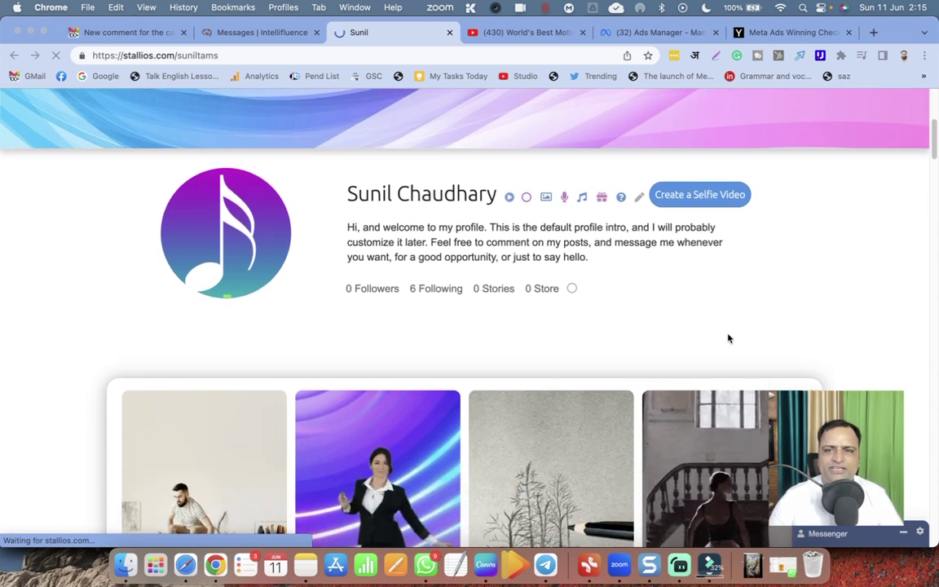
click(702, 196)
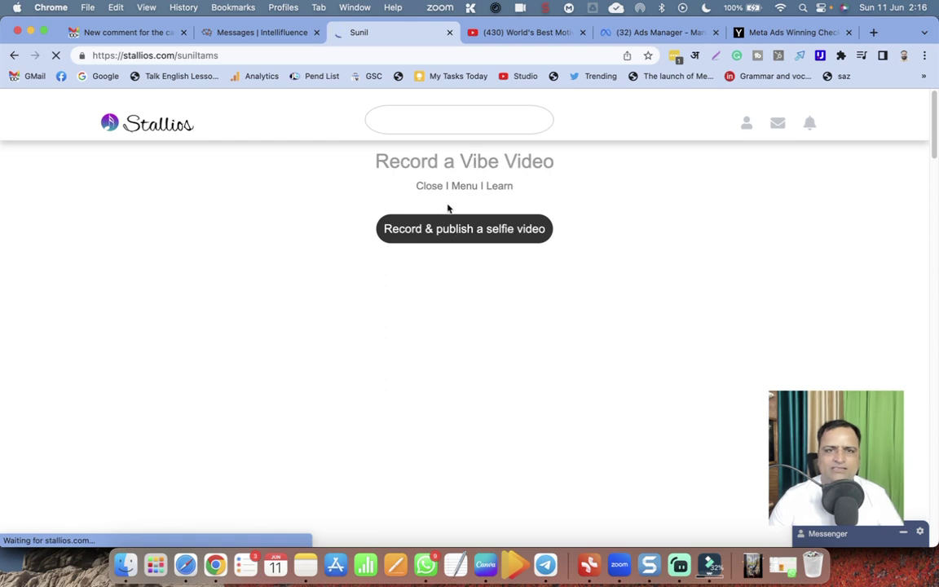
Start a test vibe recording, allow camera, microphone and notification access, then restart the recorder.
scroll(452, 304, down, 5)
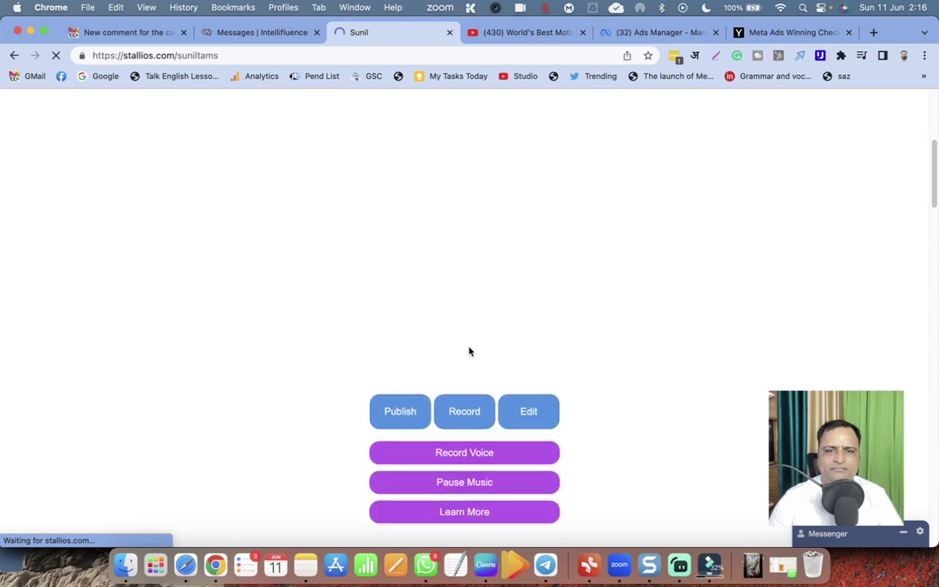
scroll(469, 351, down, 2)
scroll(469, 351, up, 2)
scroll(469, 351, down, 2)
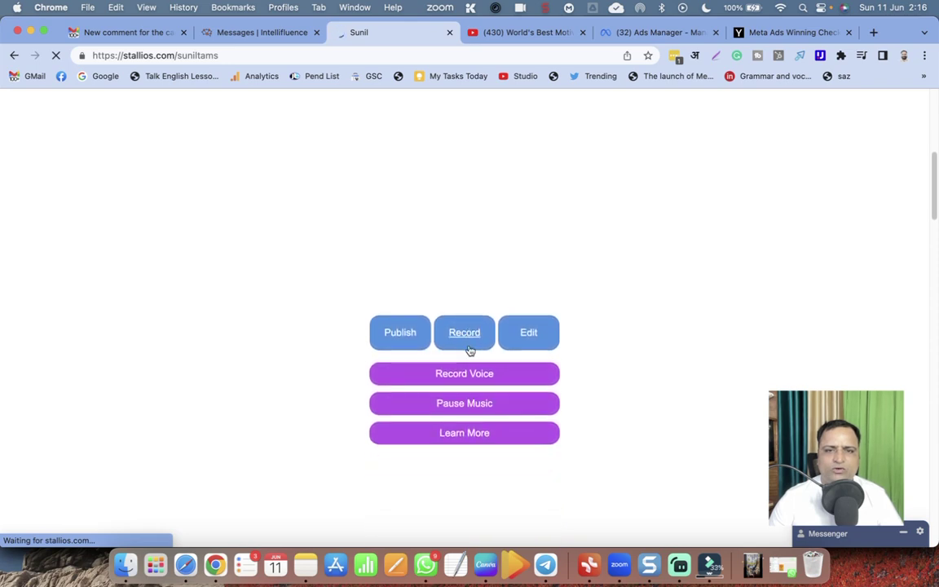
scroll(469, 351, down, 1)
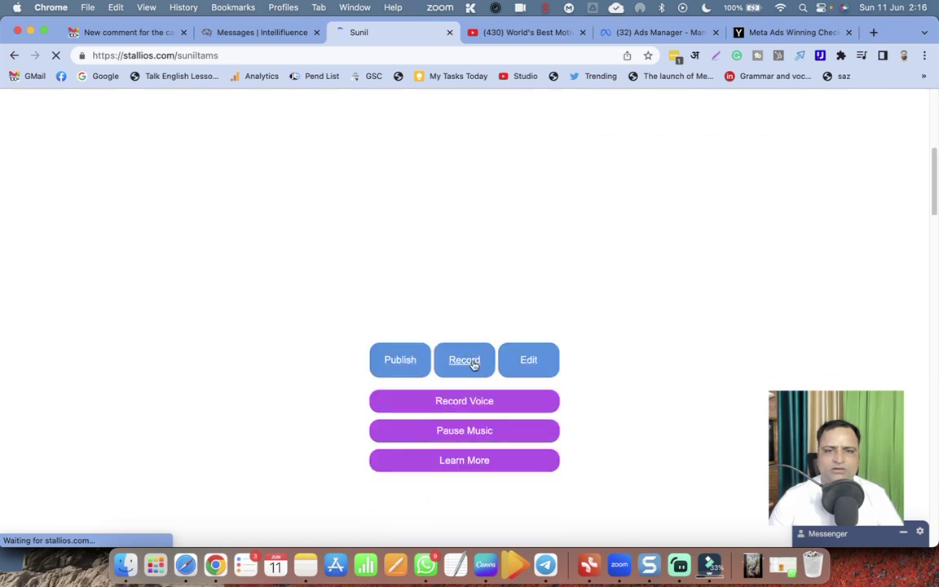
click(473, 364)
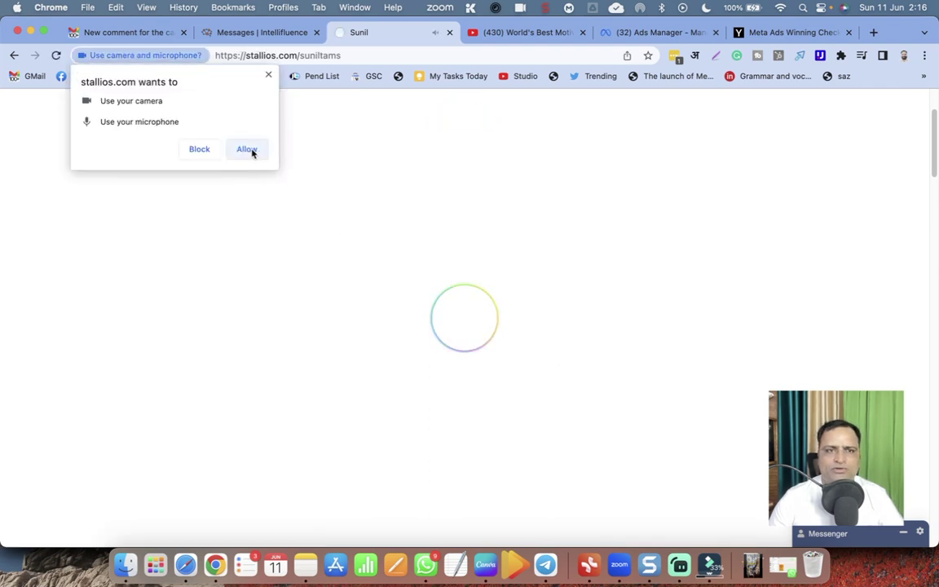
click(249, 149)
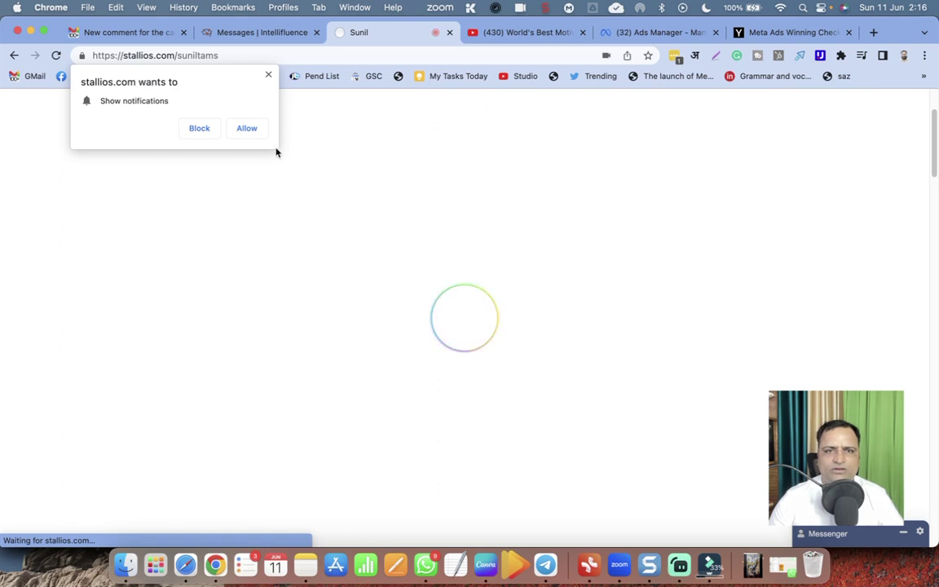
click(246, 130)
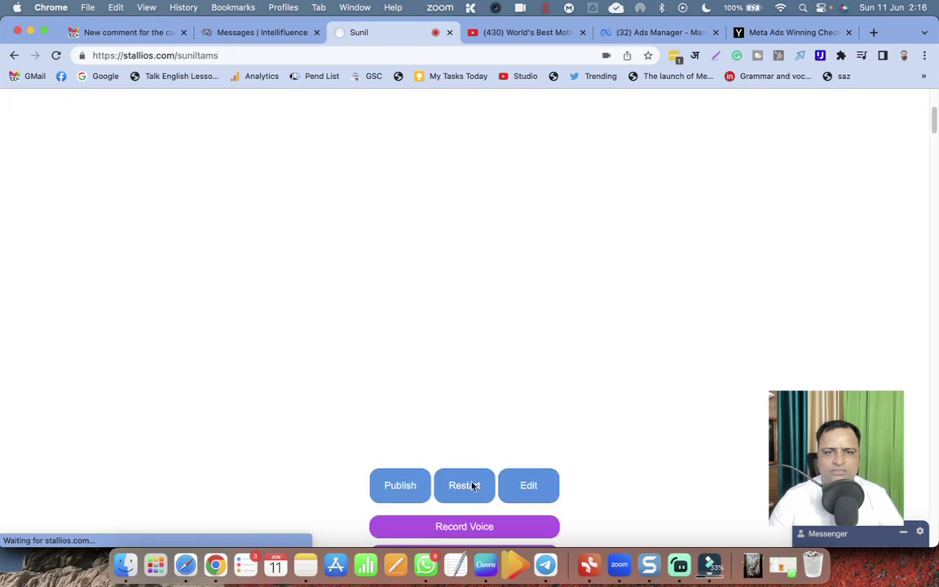
click(464, 485)
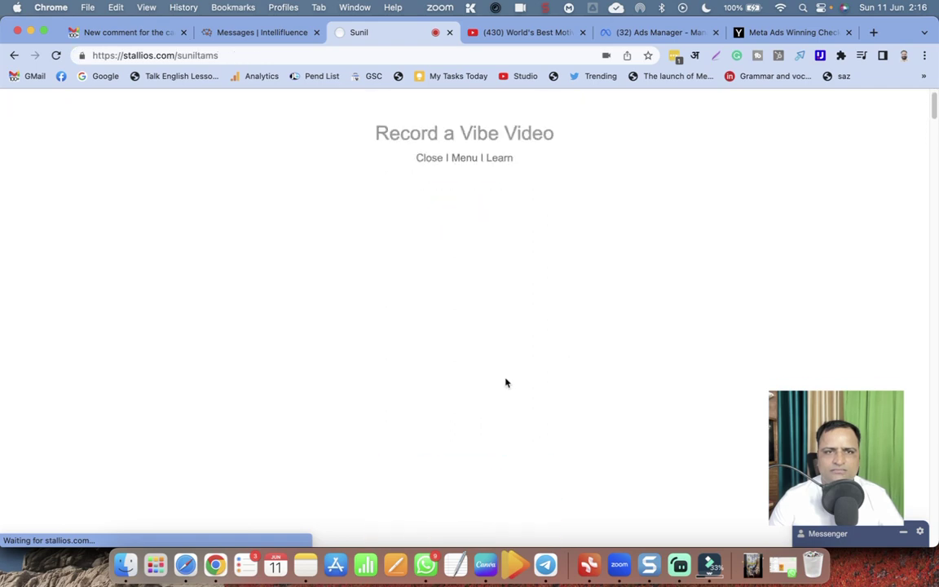
scroll(505, 382, down, 3)
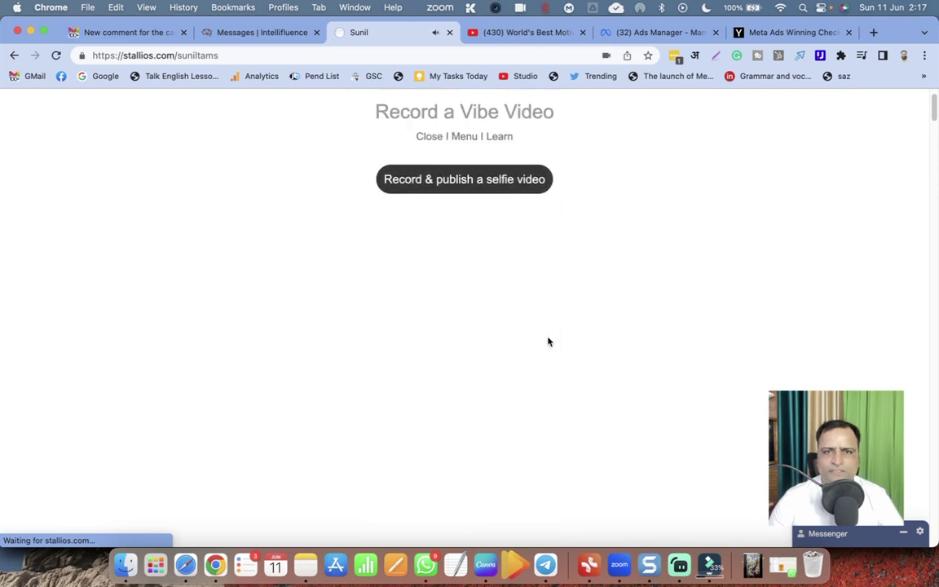
Record a selfie vibe clip with the camera and hit Publish once it finishes.
scroll(495, 337, down, 5)
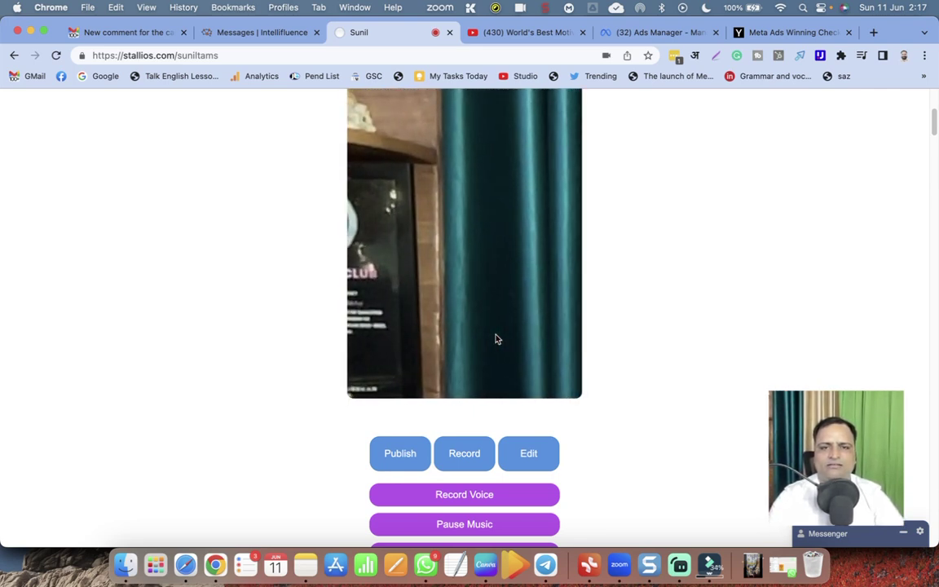
click(463, 454)
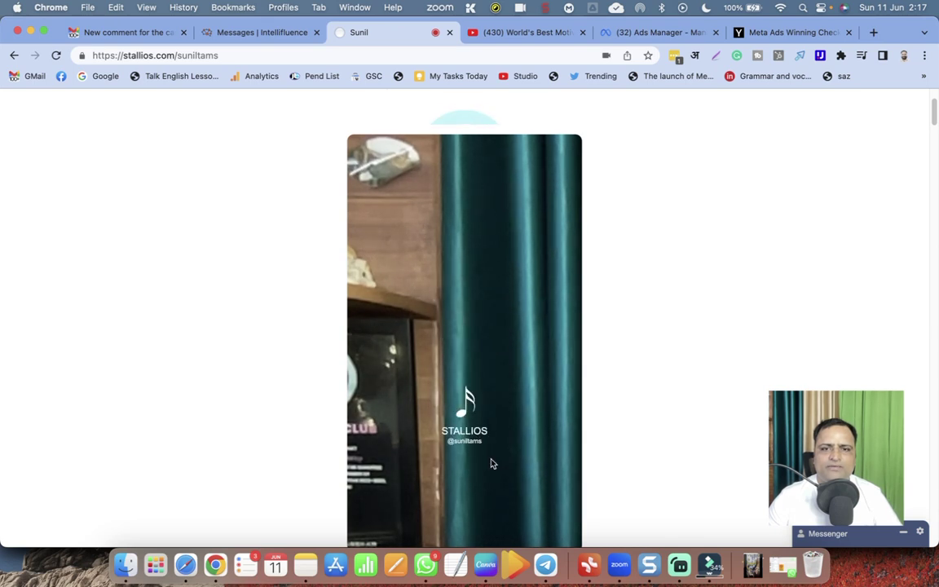
scroll(491, 463, down, 3)
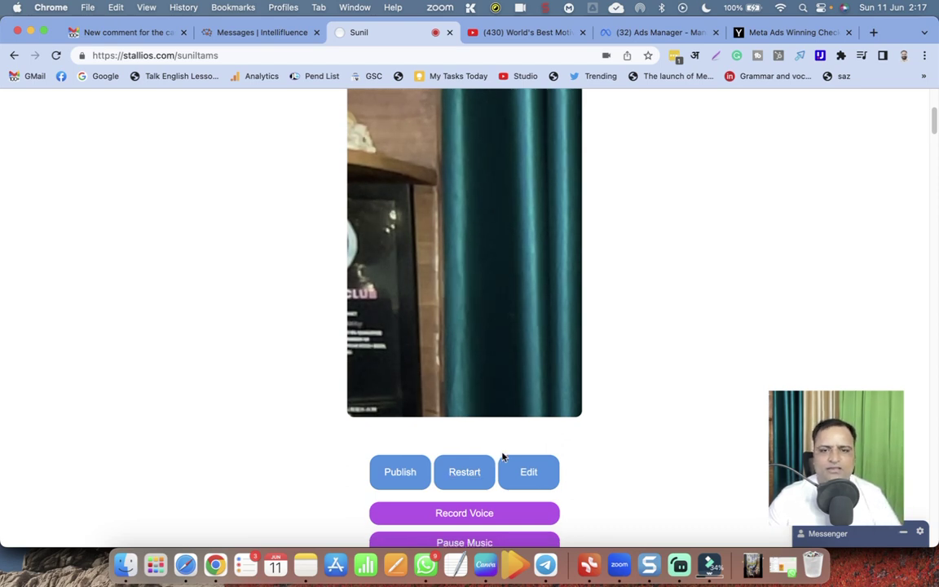
scroll(503, 456, down, 1)
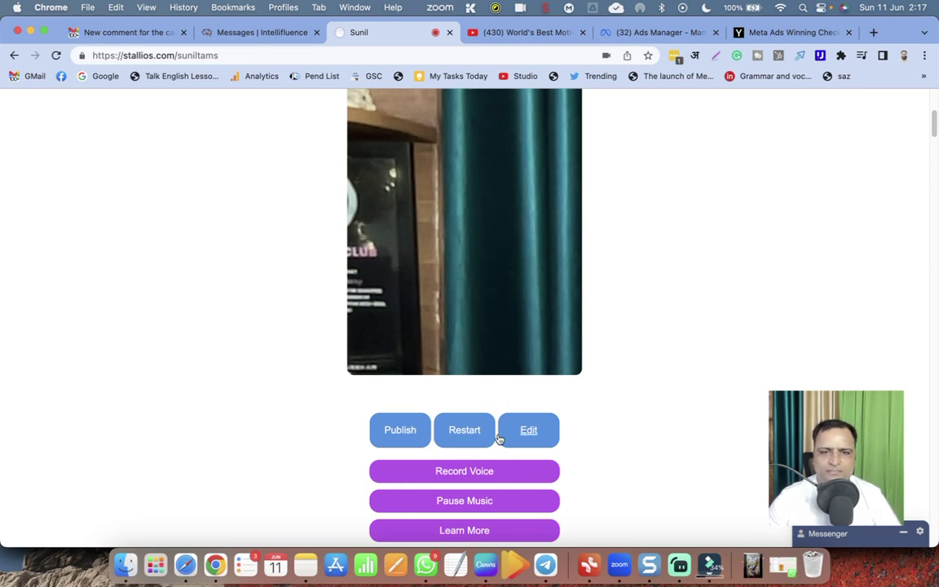
click(410, 434)
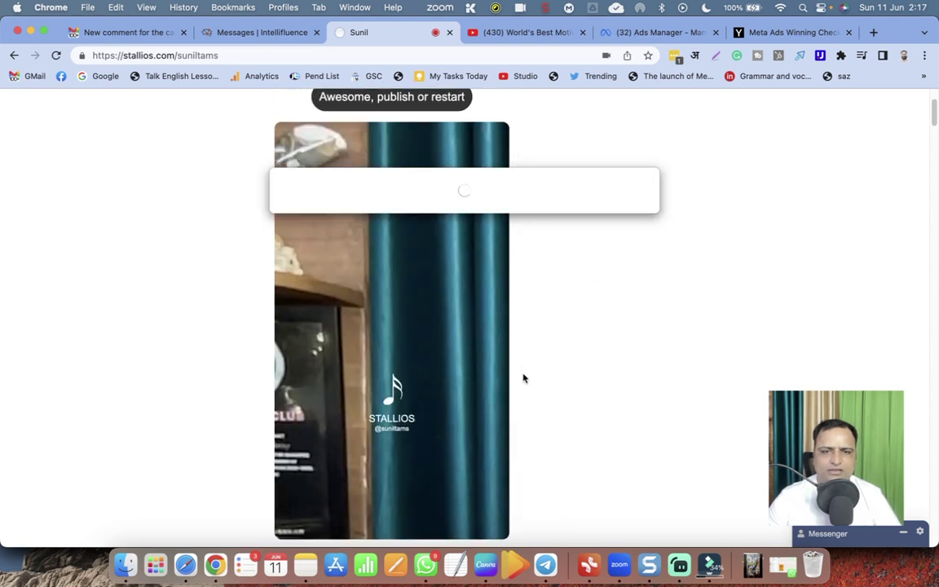
Publish the recorded vibe video from below its preview and wait on the upload spinner.
scroll(523, 377, down, 4)
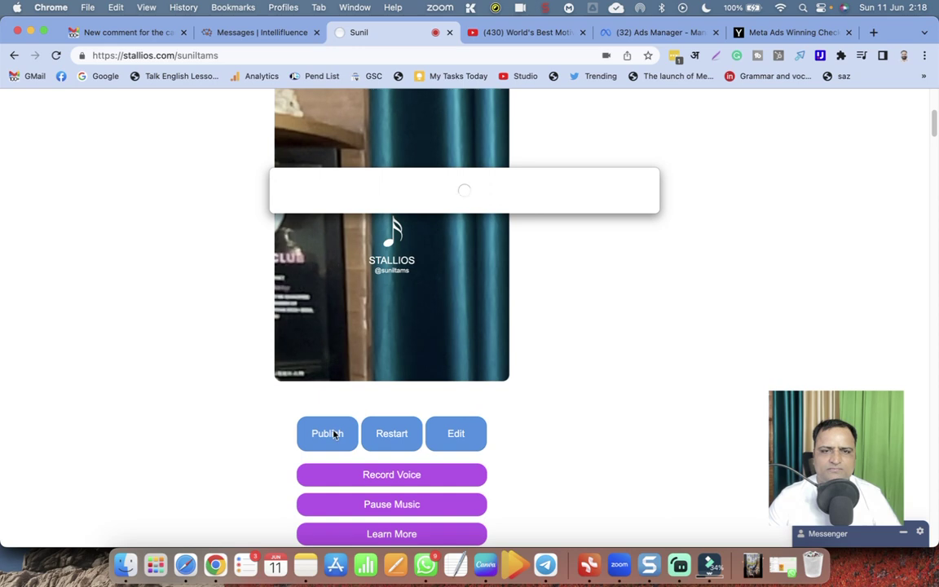
click(334, 434)
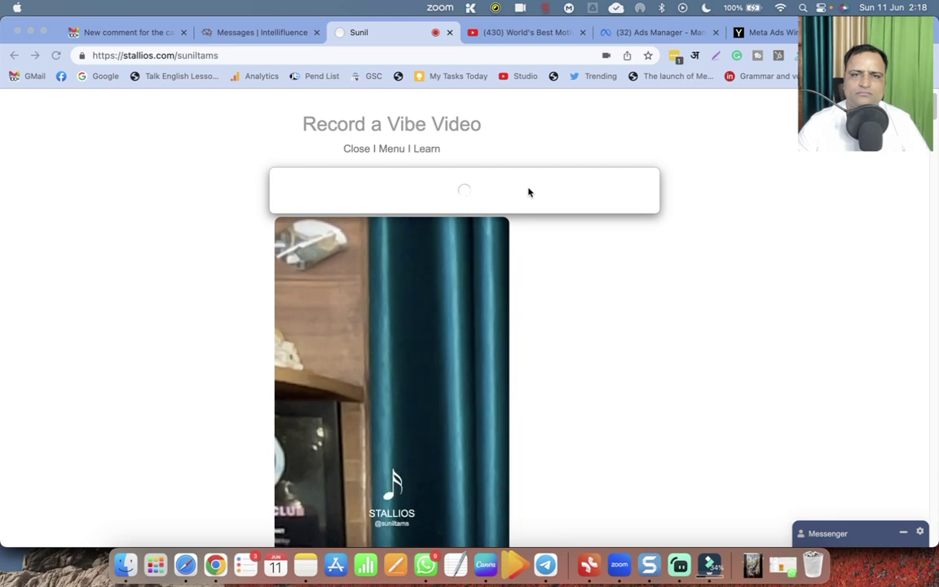
scroll(474, 350, down, 5)
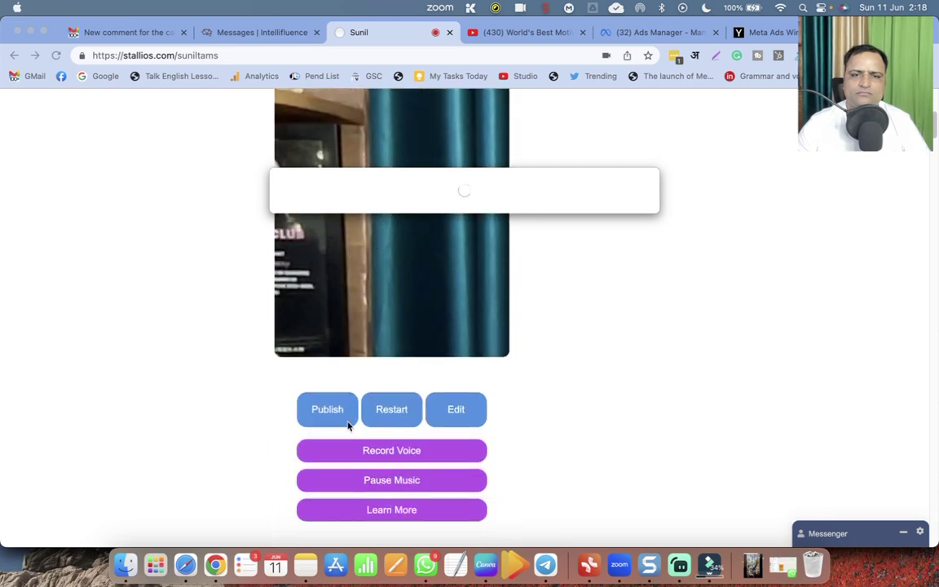
scroll(383, 413, up, 5)
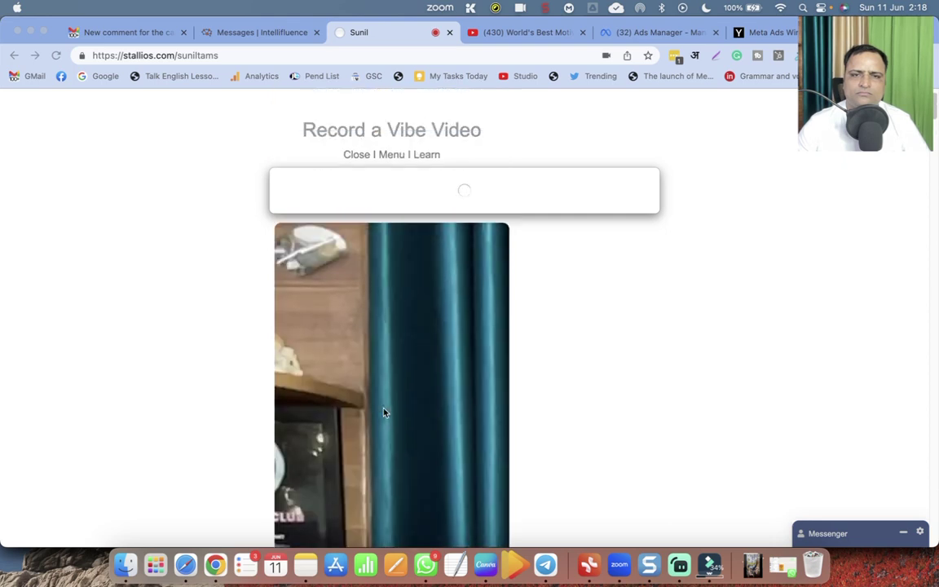
scroll(383, 412, down, 2)
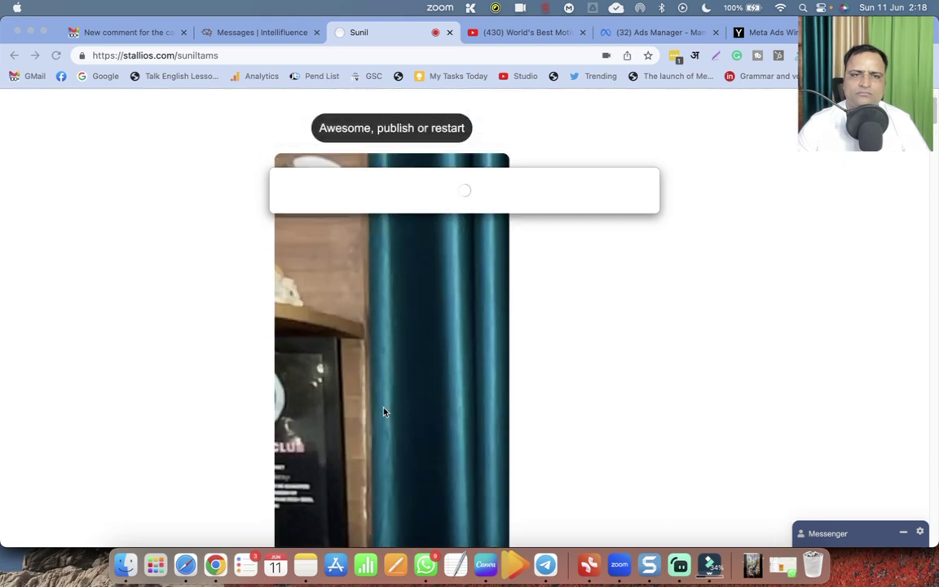
scroll(447, 407, up, 4)
scroll(446, 406, down, 10)
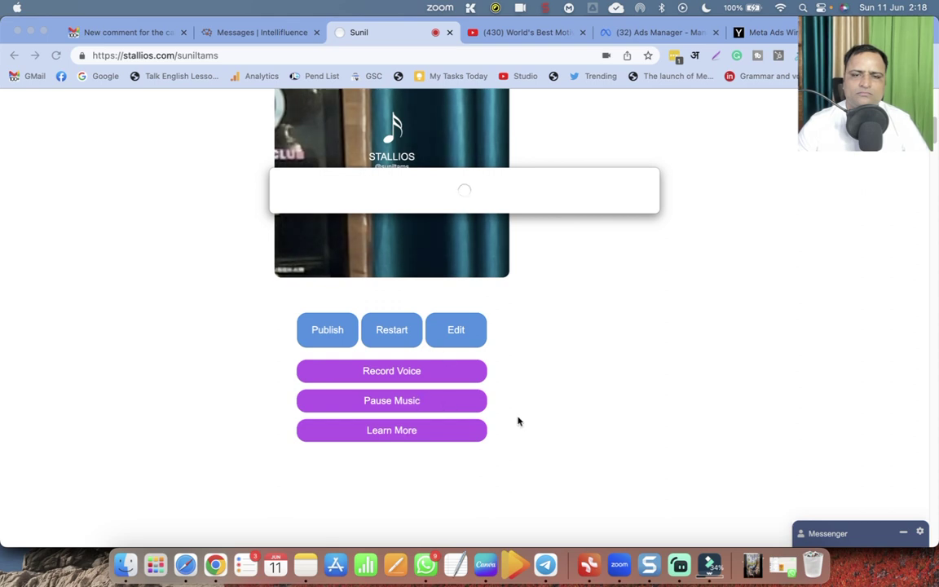
Return to the browser window and reload the page to check the publishing progress.
click(379, 348)
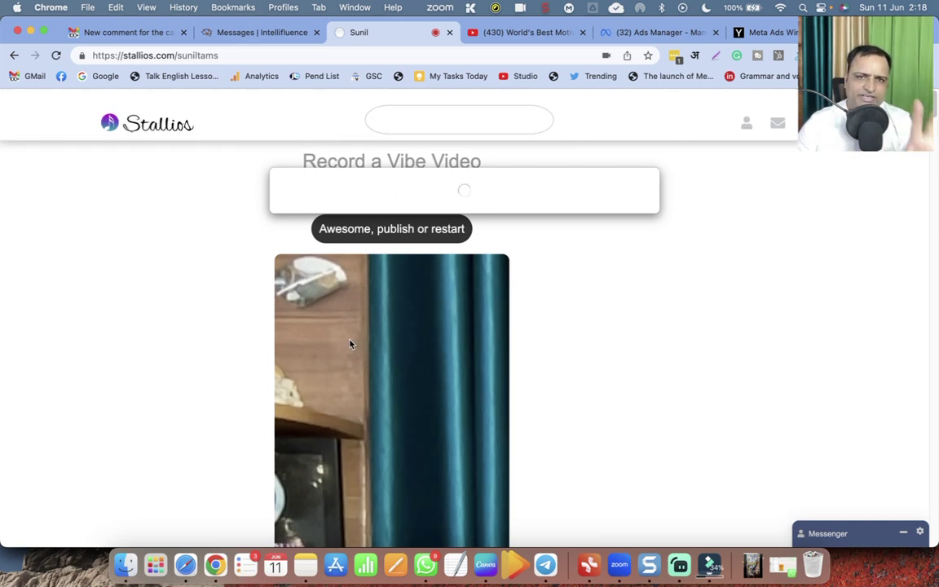
scroll(457, 349, down, 3)
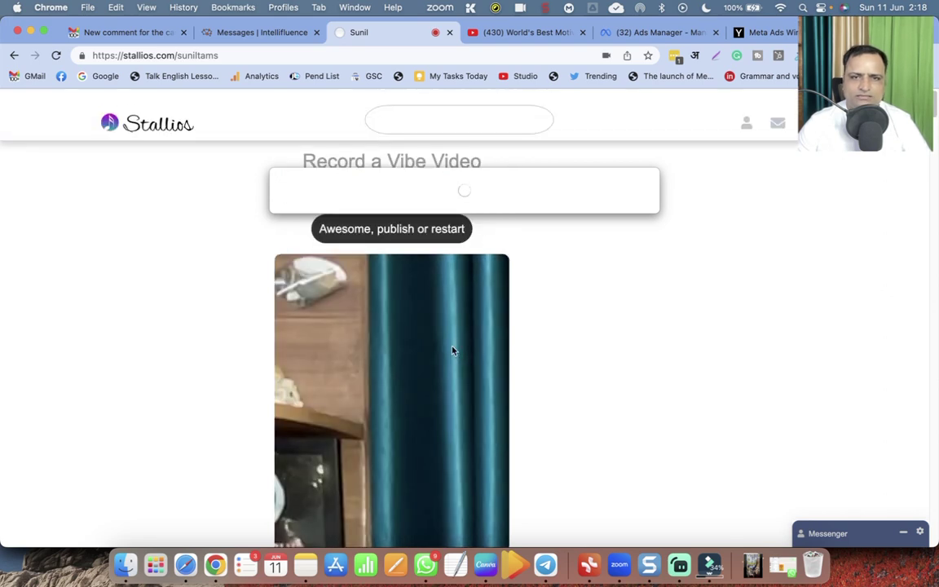
scroll(454, 359, down, 5)
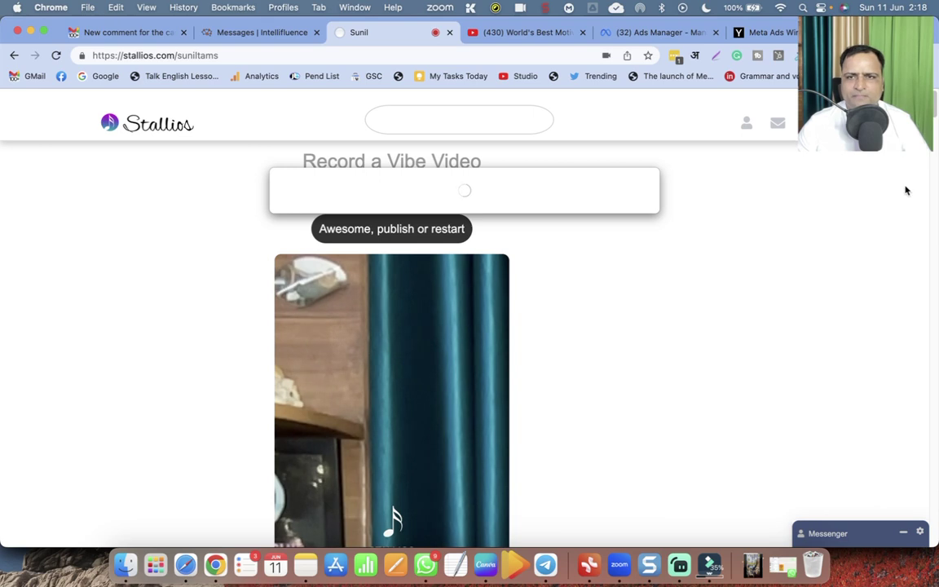
drag(864, 89, 851, 326)
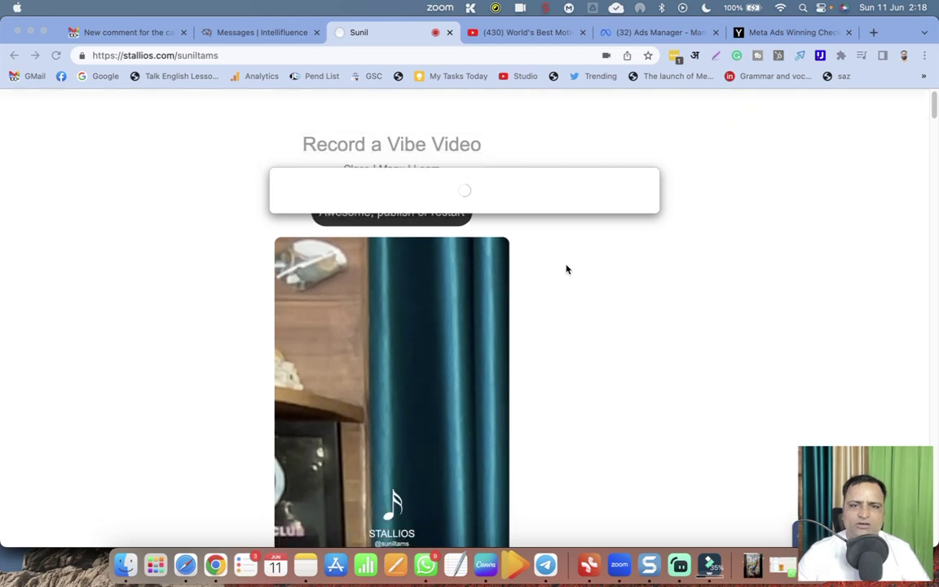
scroll(566, 268, down, 3)
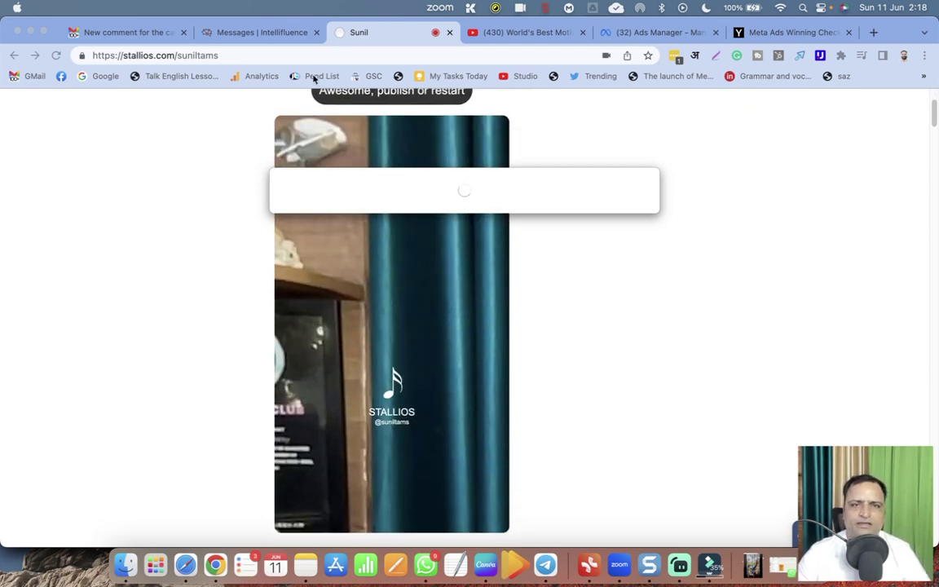
click(243, 56)
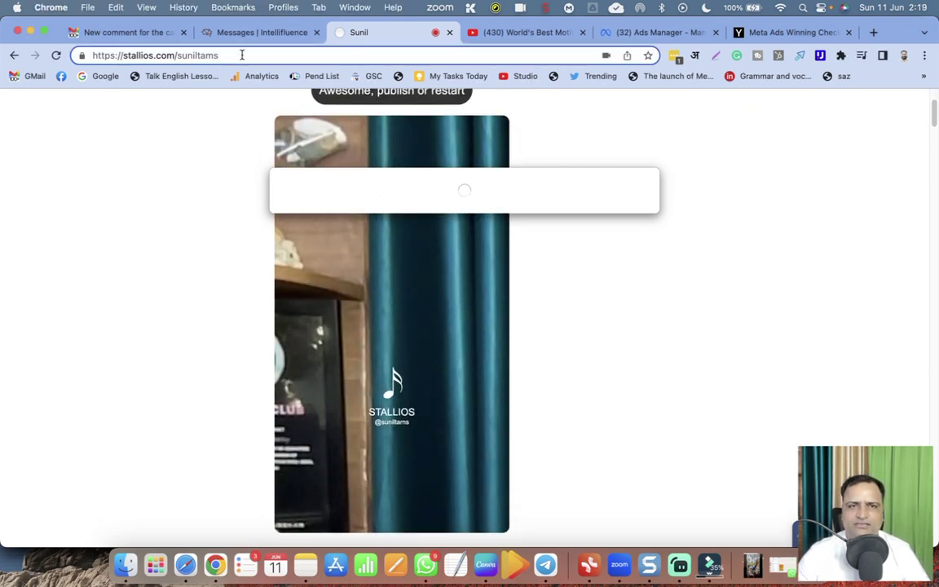
Reload the profile page and review its intro, 0 Followers, 6 Following, 0 Stories and post thumbnails.
key(Return)
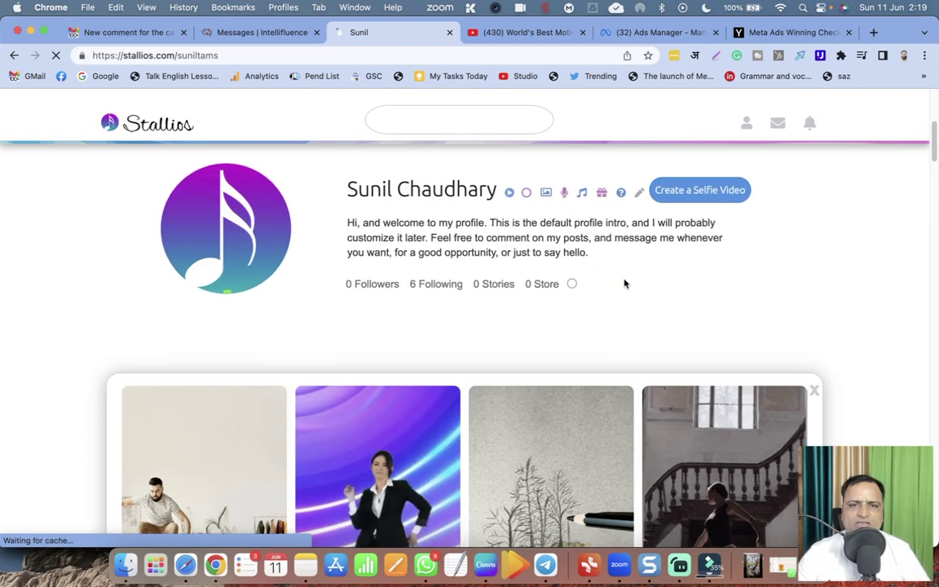
scroll(624, 281, up, 1)
scroll(572, 286, up, 2)
scroll(572, 287, down, 5)
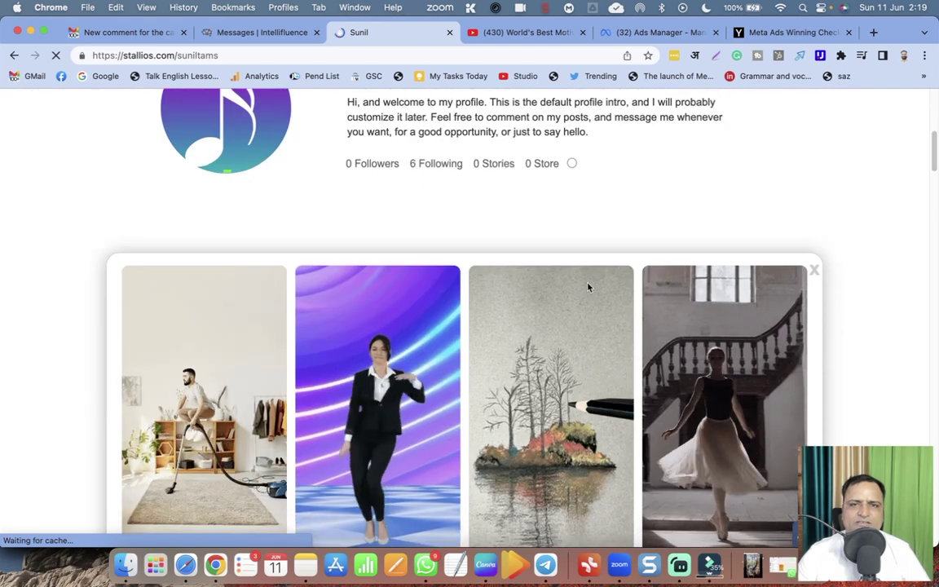
scroll(587, 287, up, 2)
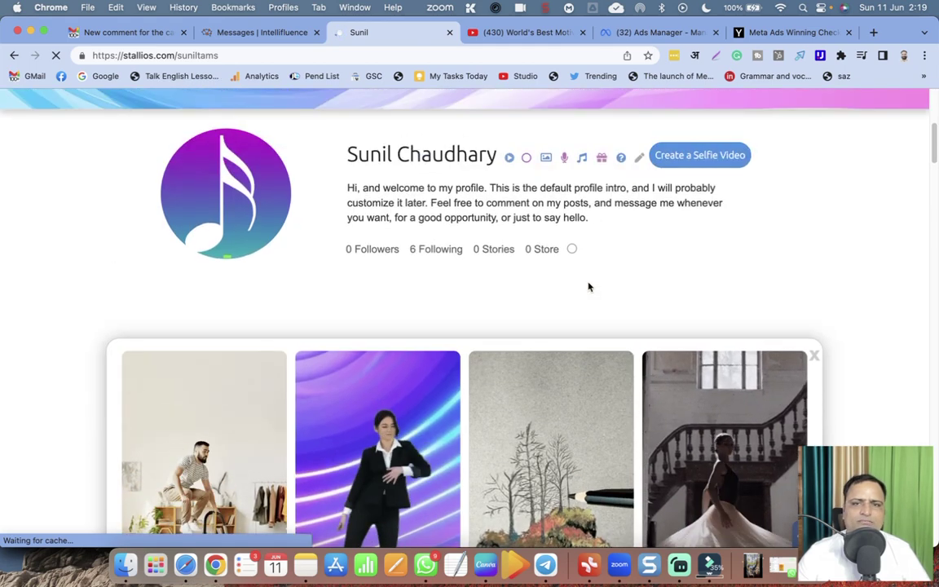
scroll(588, 287, down, 3)
scroll(590, 287, down, 8)
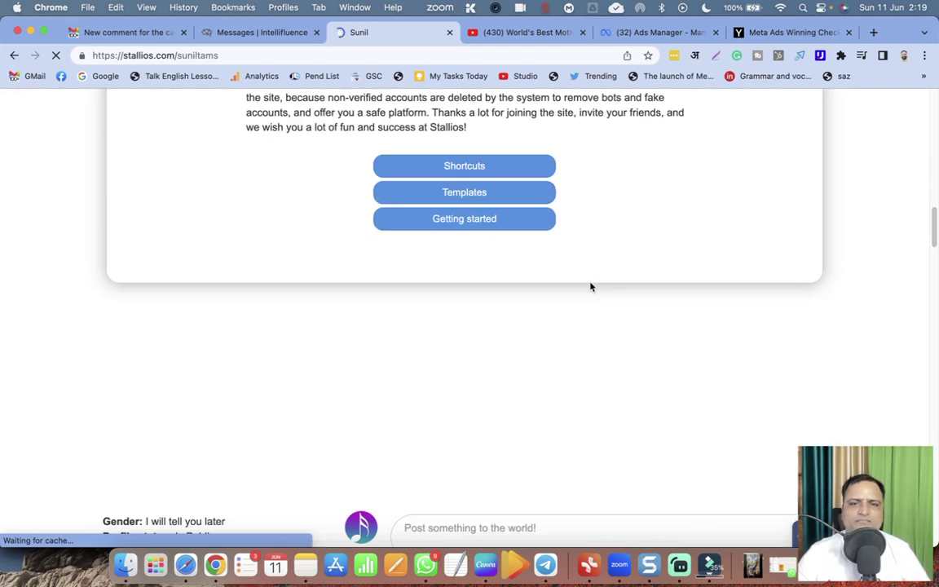
scroll(591, 287, down, 10)
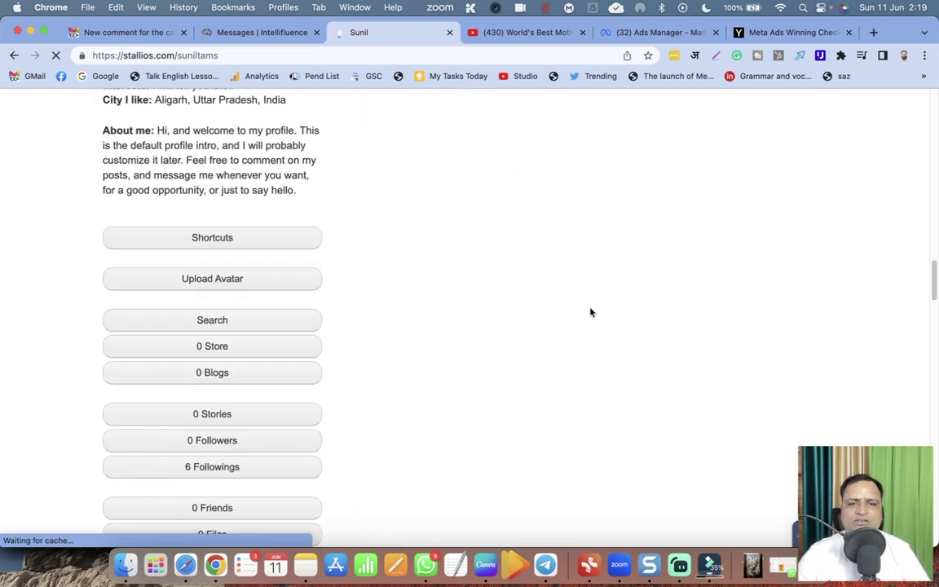
scroll(590, 316, down, 5)
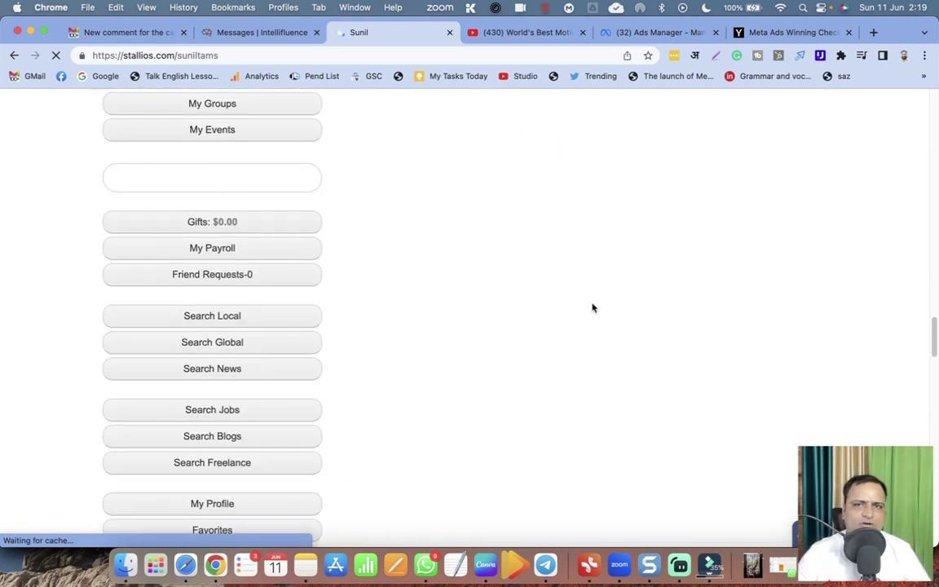
scroll(591, 306, up, 20)
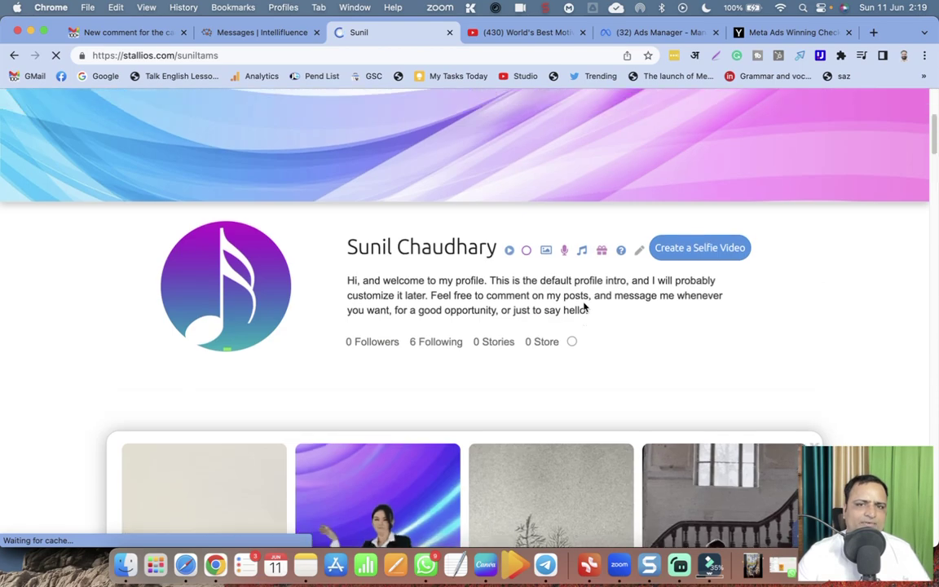
scroll(583, 307, up, 5)
scroll(584, 303, down, 4)
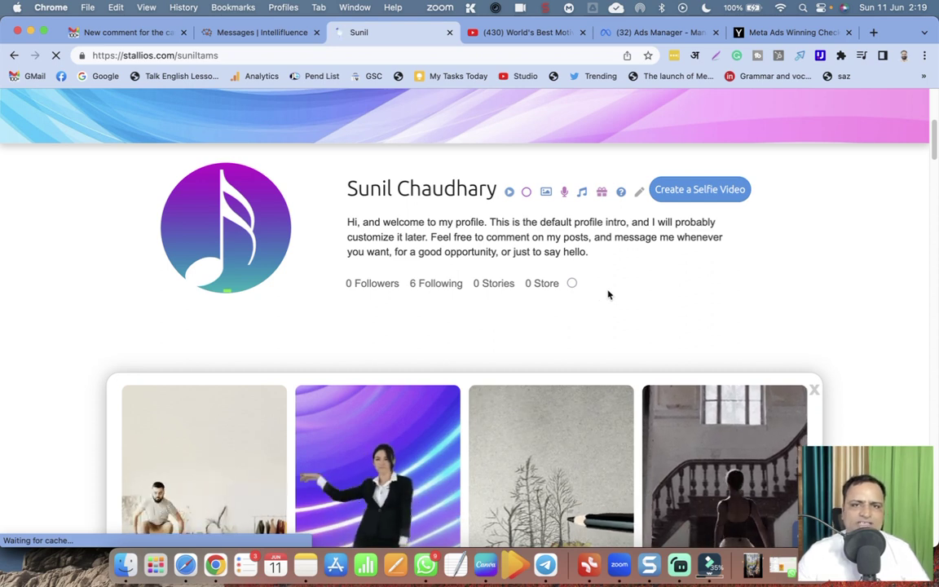
scroll(608, 293, up, 2)
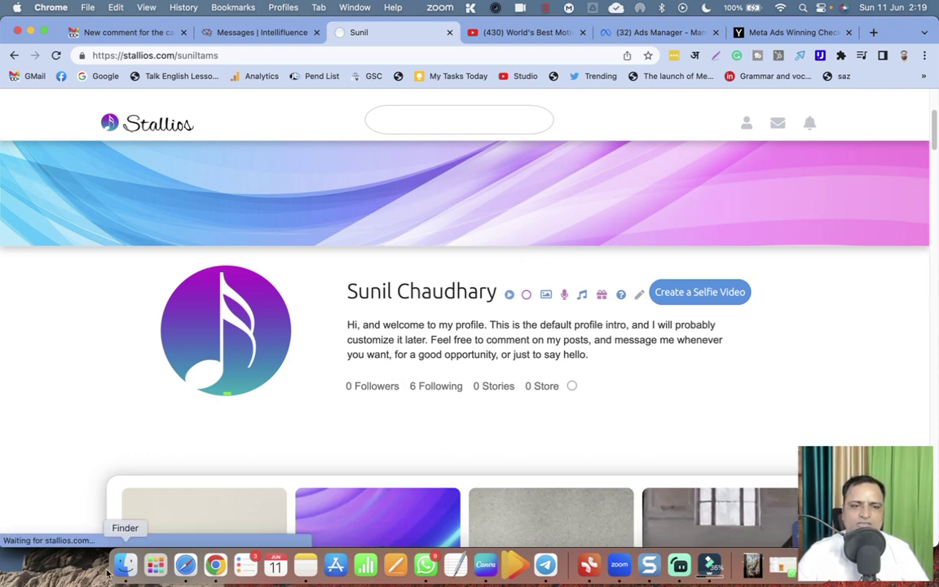
scroll(411, 440, down, 5)
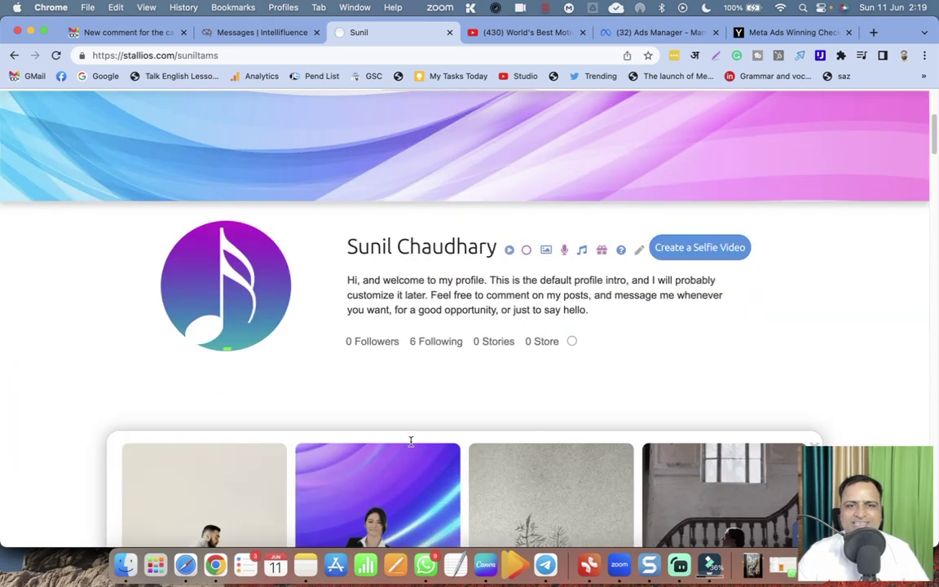
scroll(422, 458, down, 8)
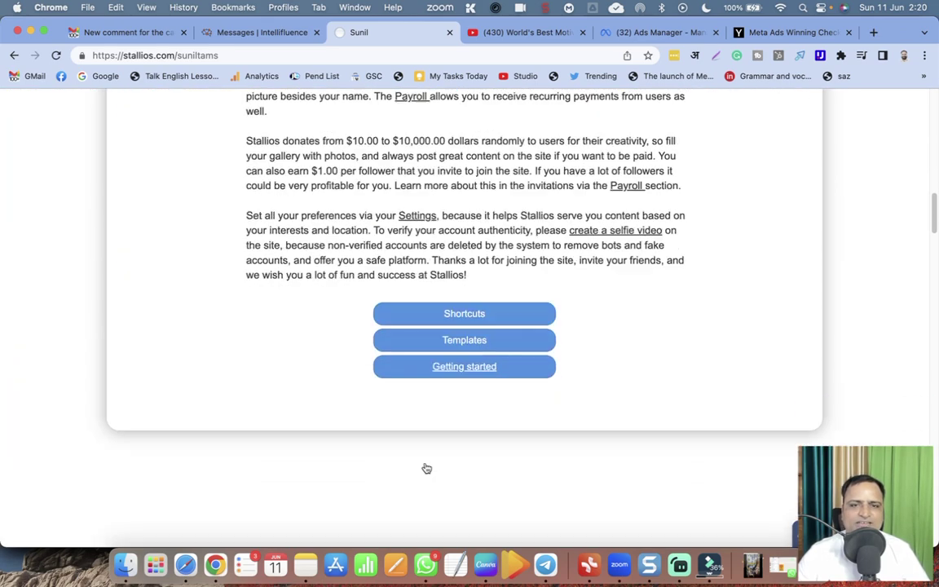
scroll(383, 479, down, 15)
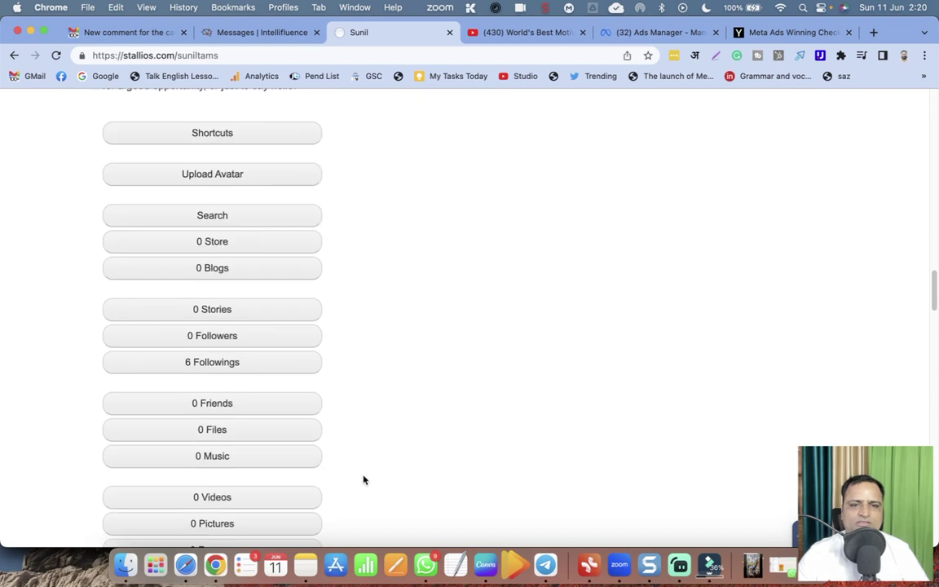
scroll(365, 479, down, 15)
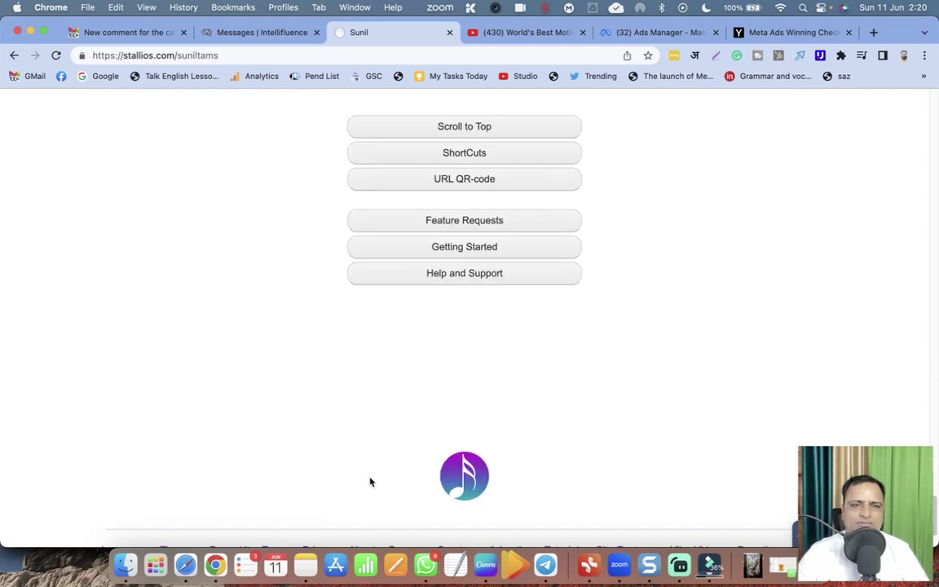
scroll(369, 480, down, 3)
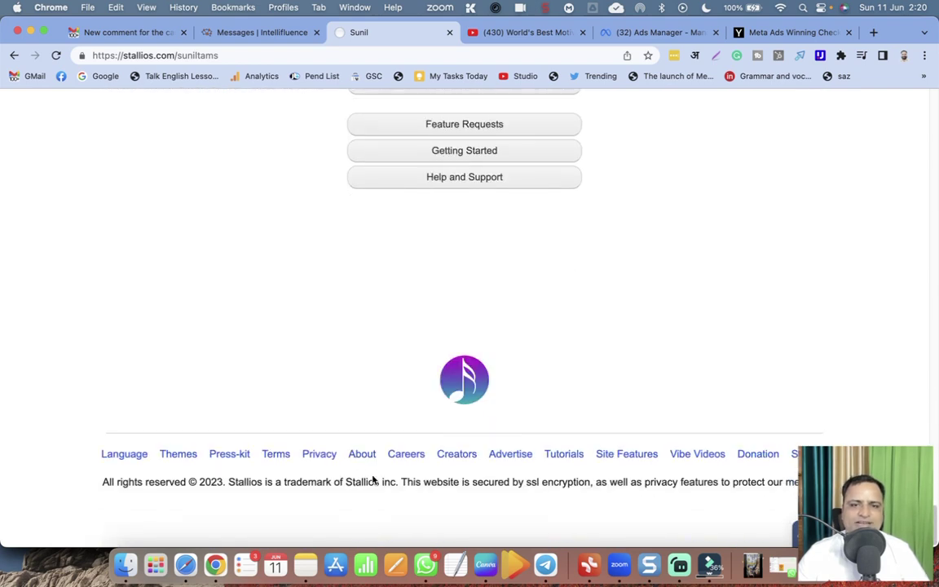